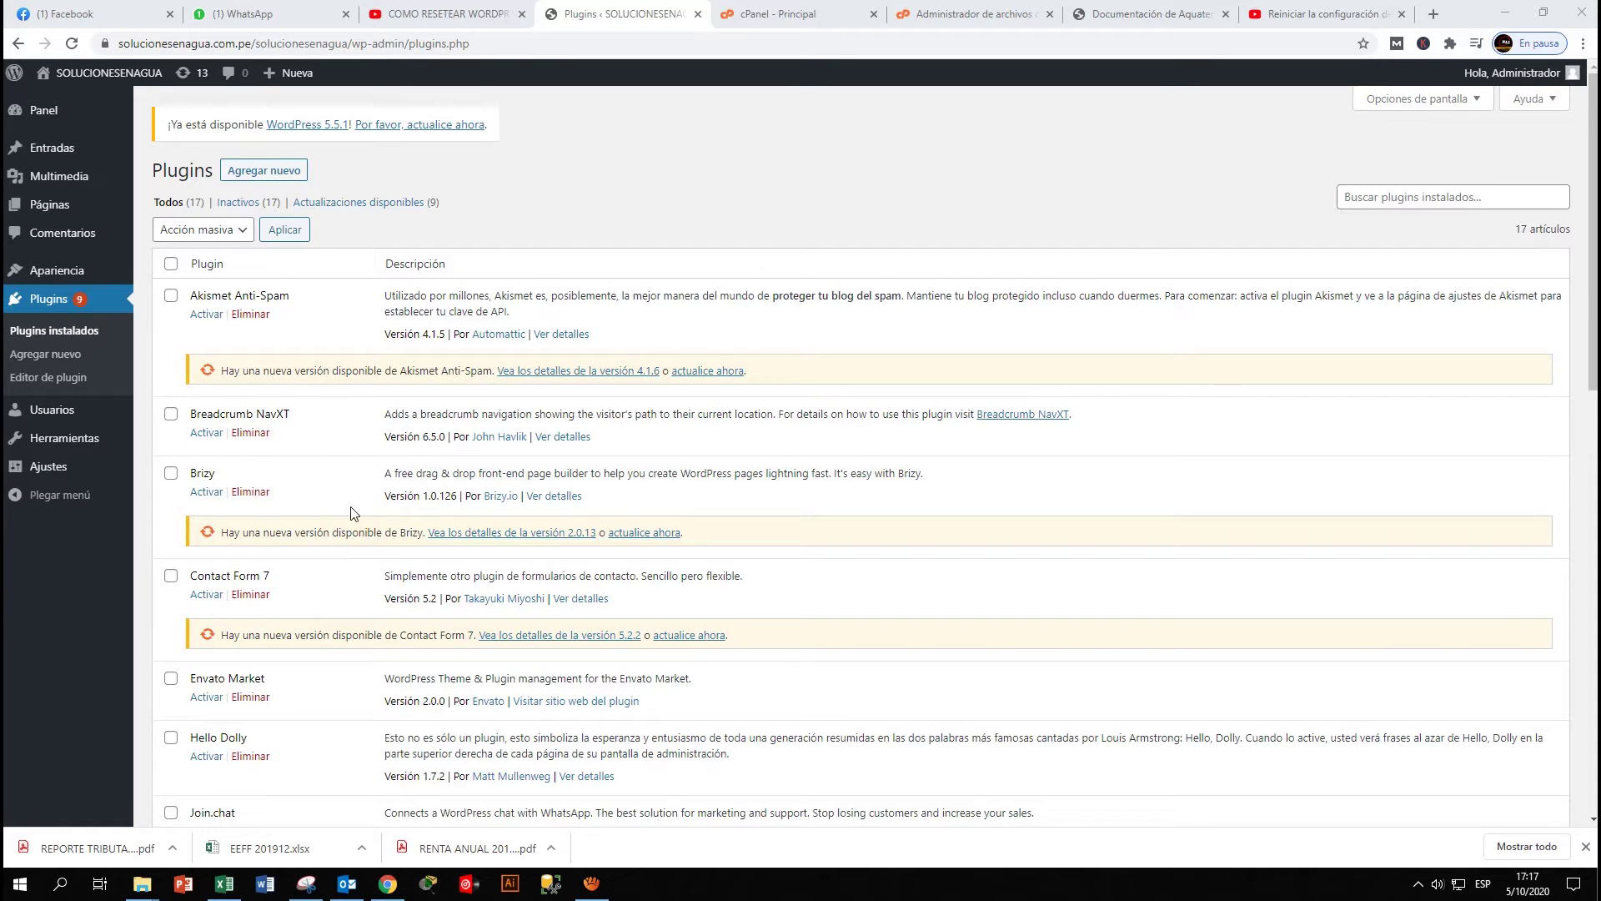
Step: Open the installed plugins list and apply the bulk Desactivar action to all plugins
{"action": "left_click", "coordinate": [49, 306]}
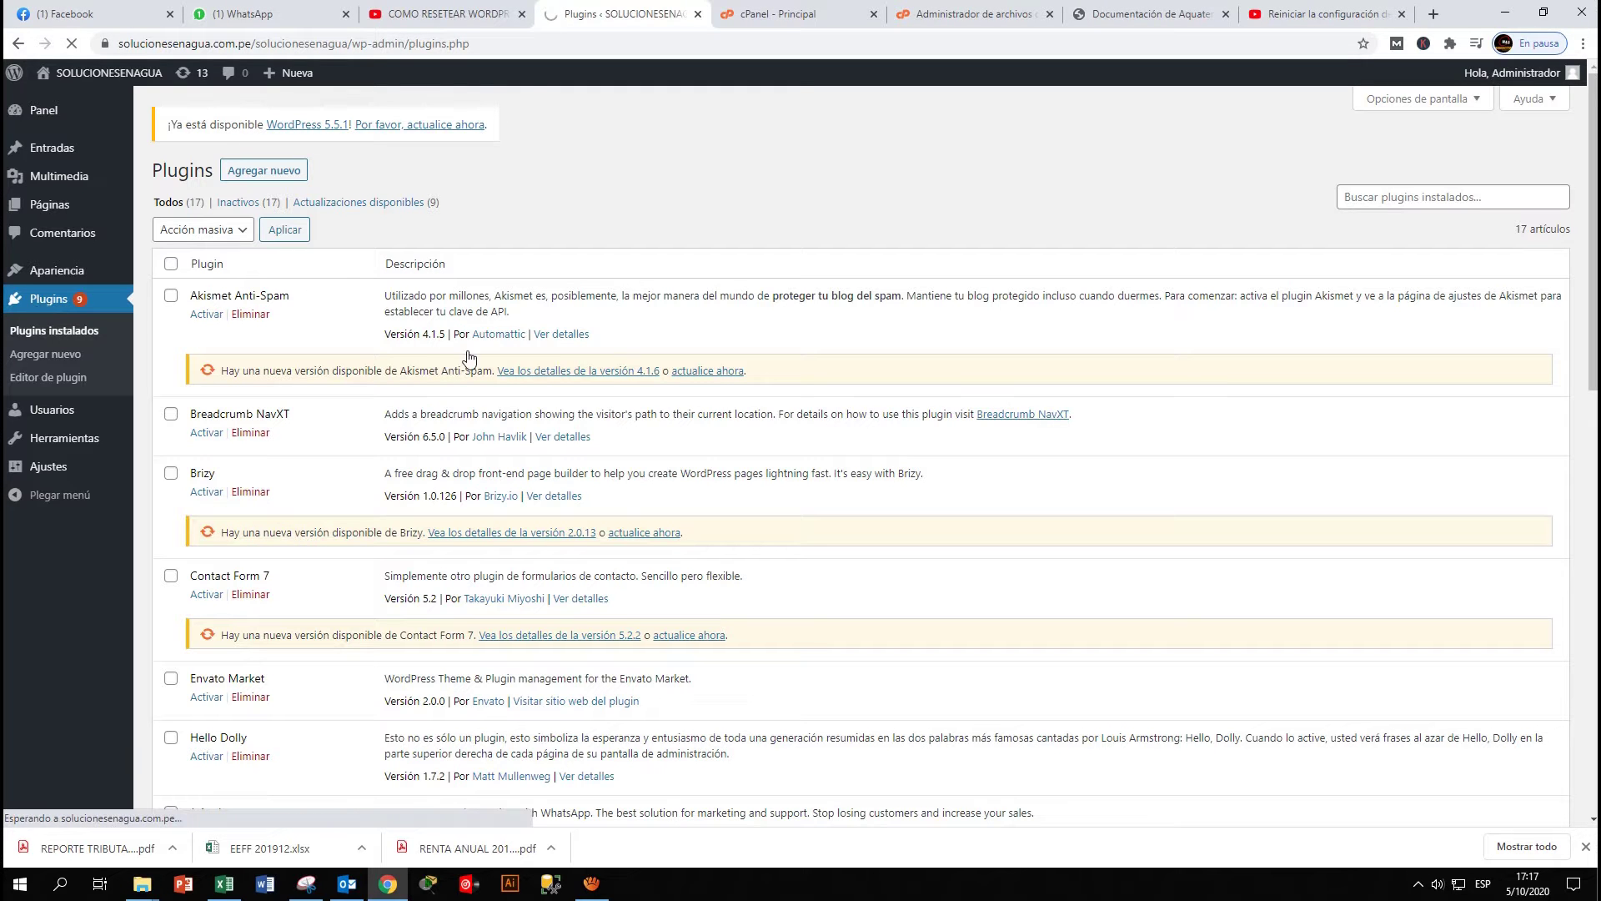
{"action": "left_click", "coordinate": [242, 240]}
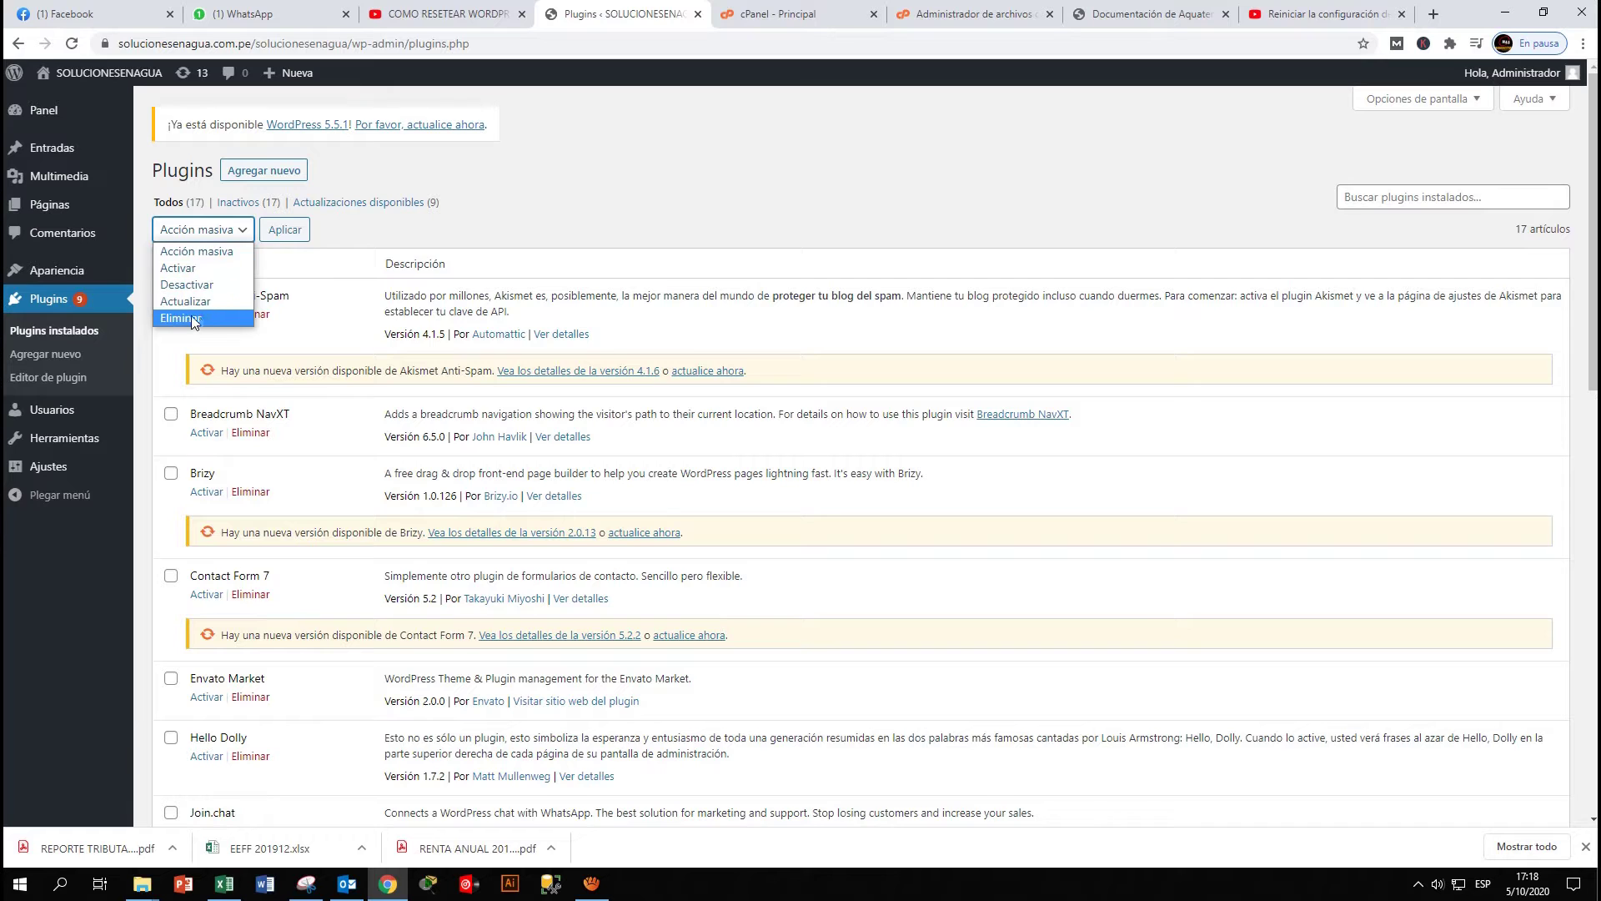
{"action": "left_click", "coordinate": [213, 287]}
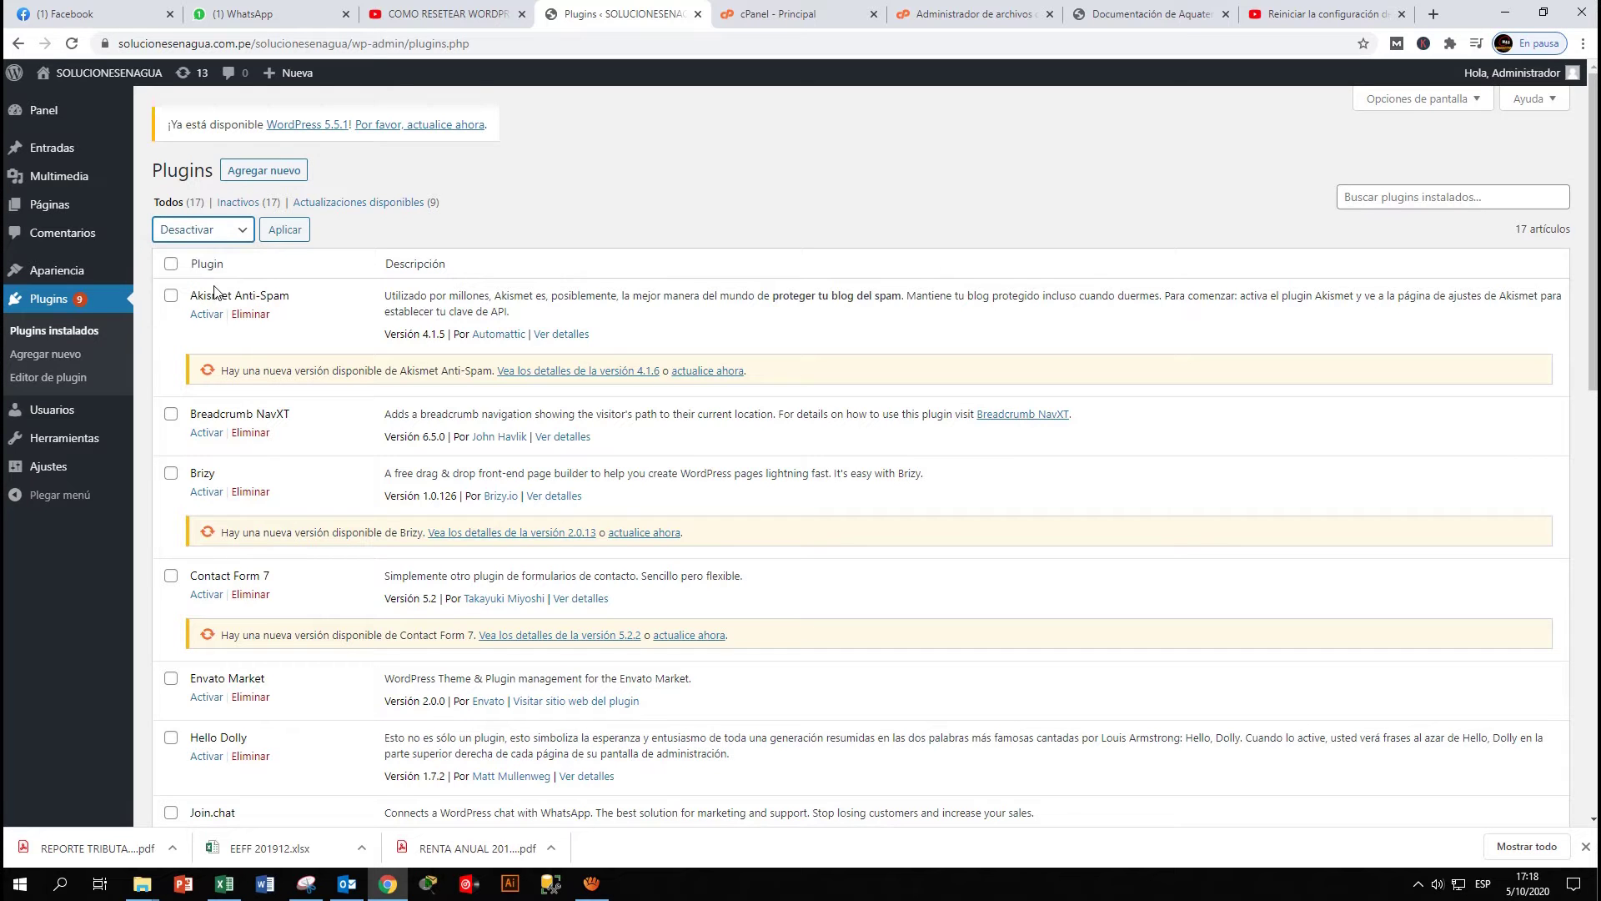
{"action": "left_click", "coordinate": [171, 265]}
{"action": "left_click", "coordinate": [288, 232]}
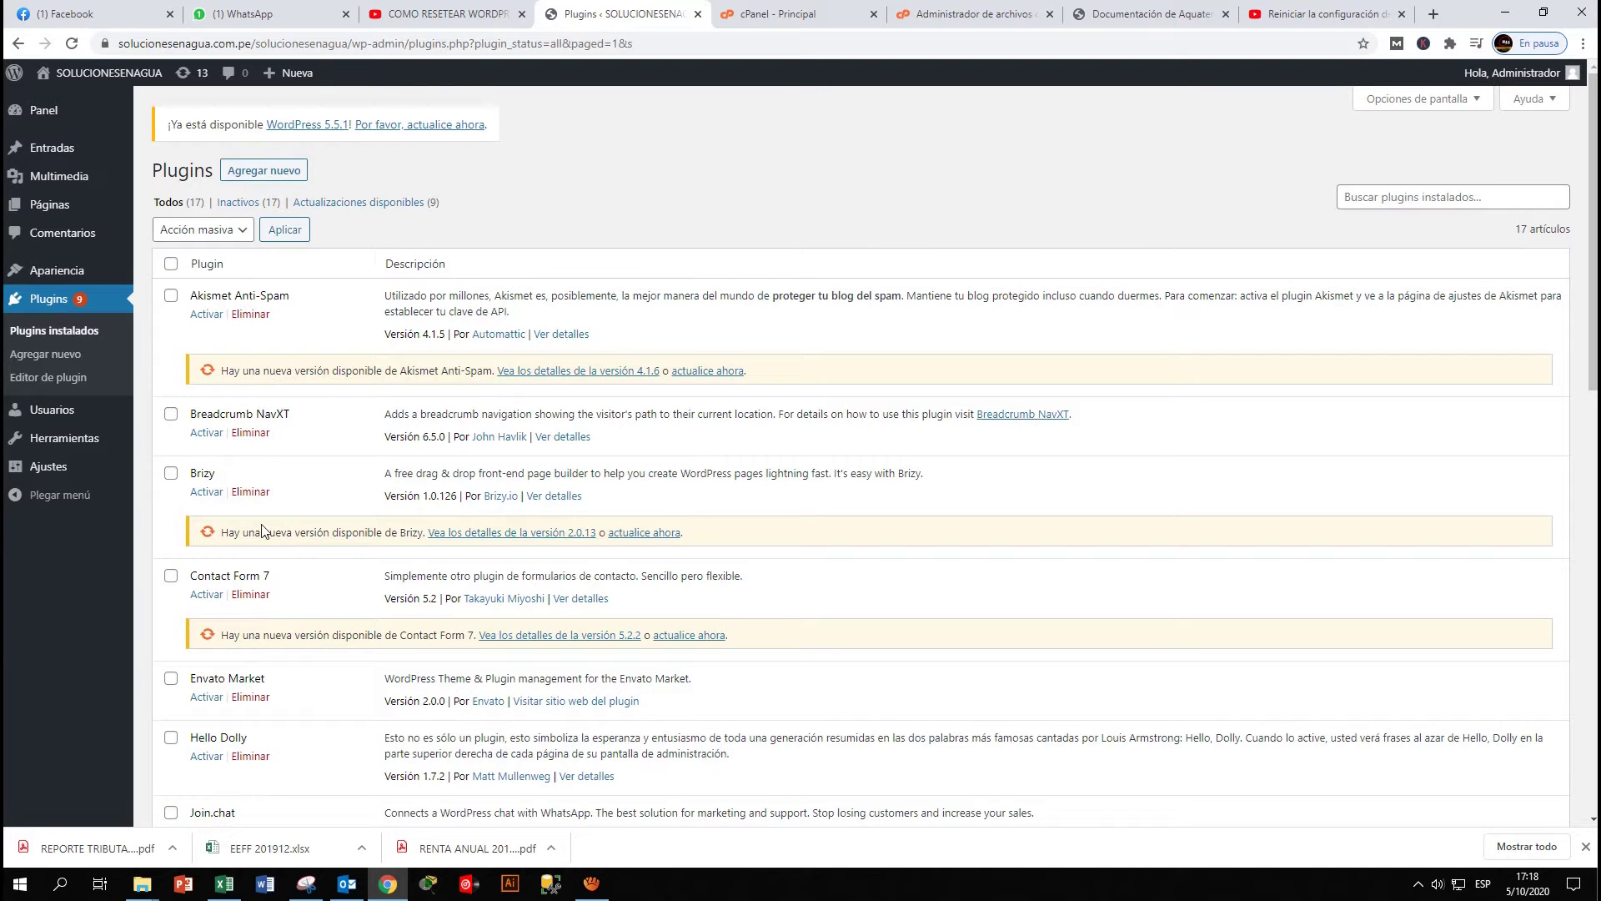
Step: Delete all installed plugins and their data with the bulk Eliminar action, and check the whole list
{"action": "left_click", "coordinate": [241, 238]}
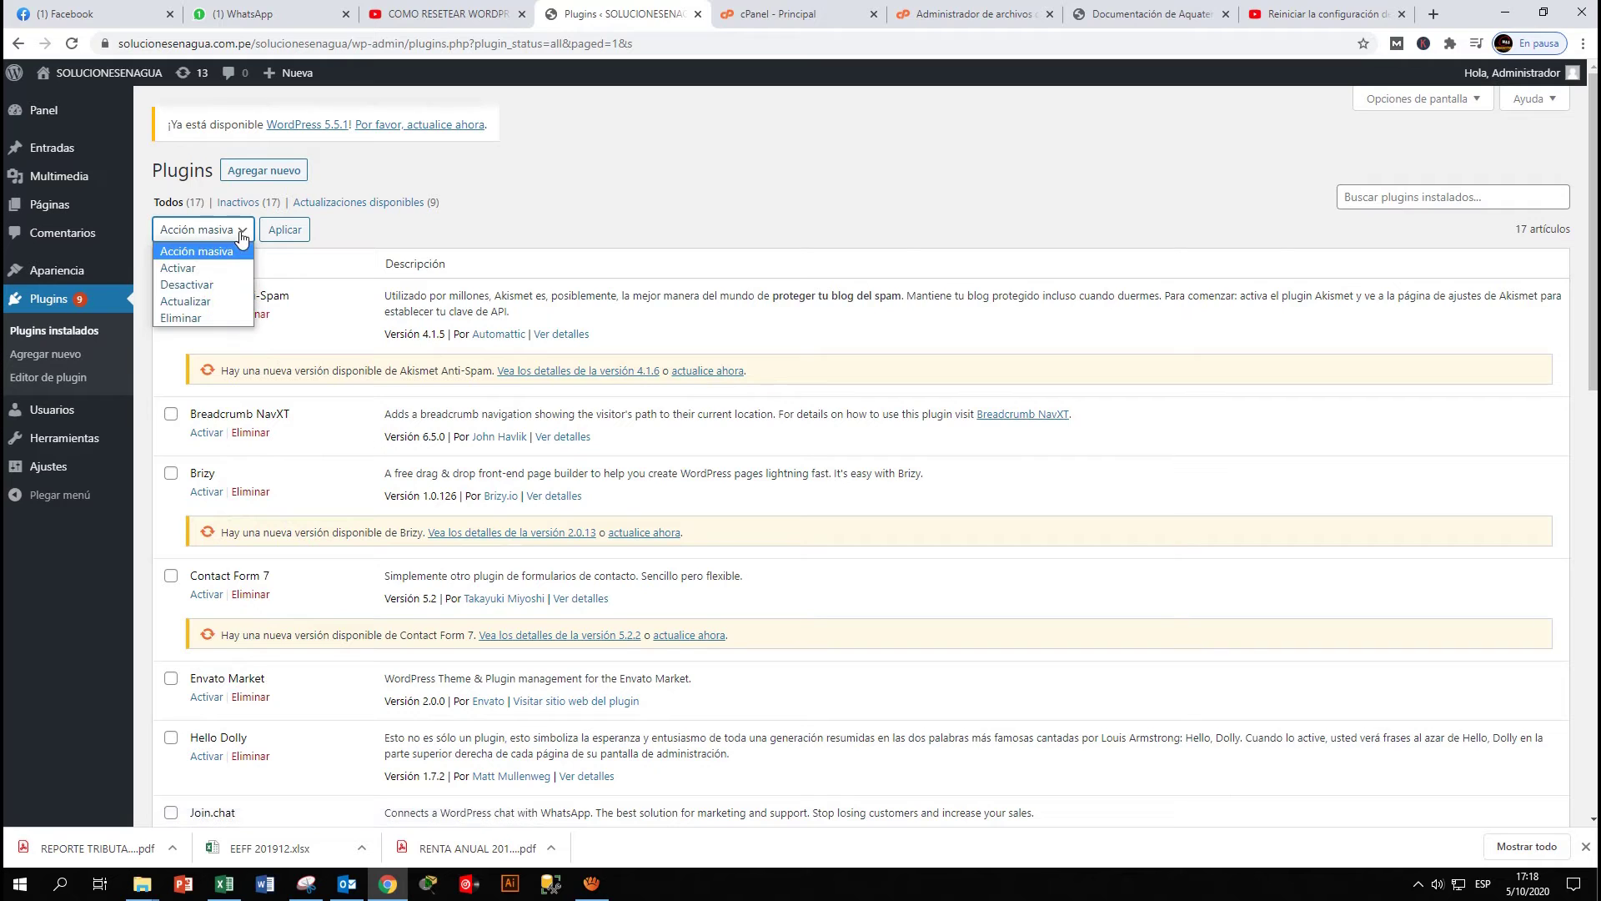
{"action": "left_click", "coordinate": [208, 319]}
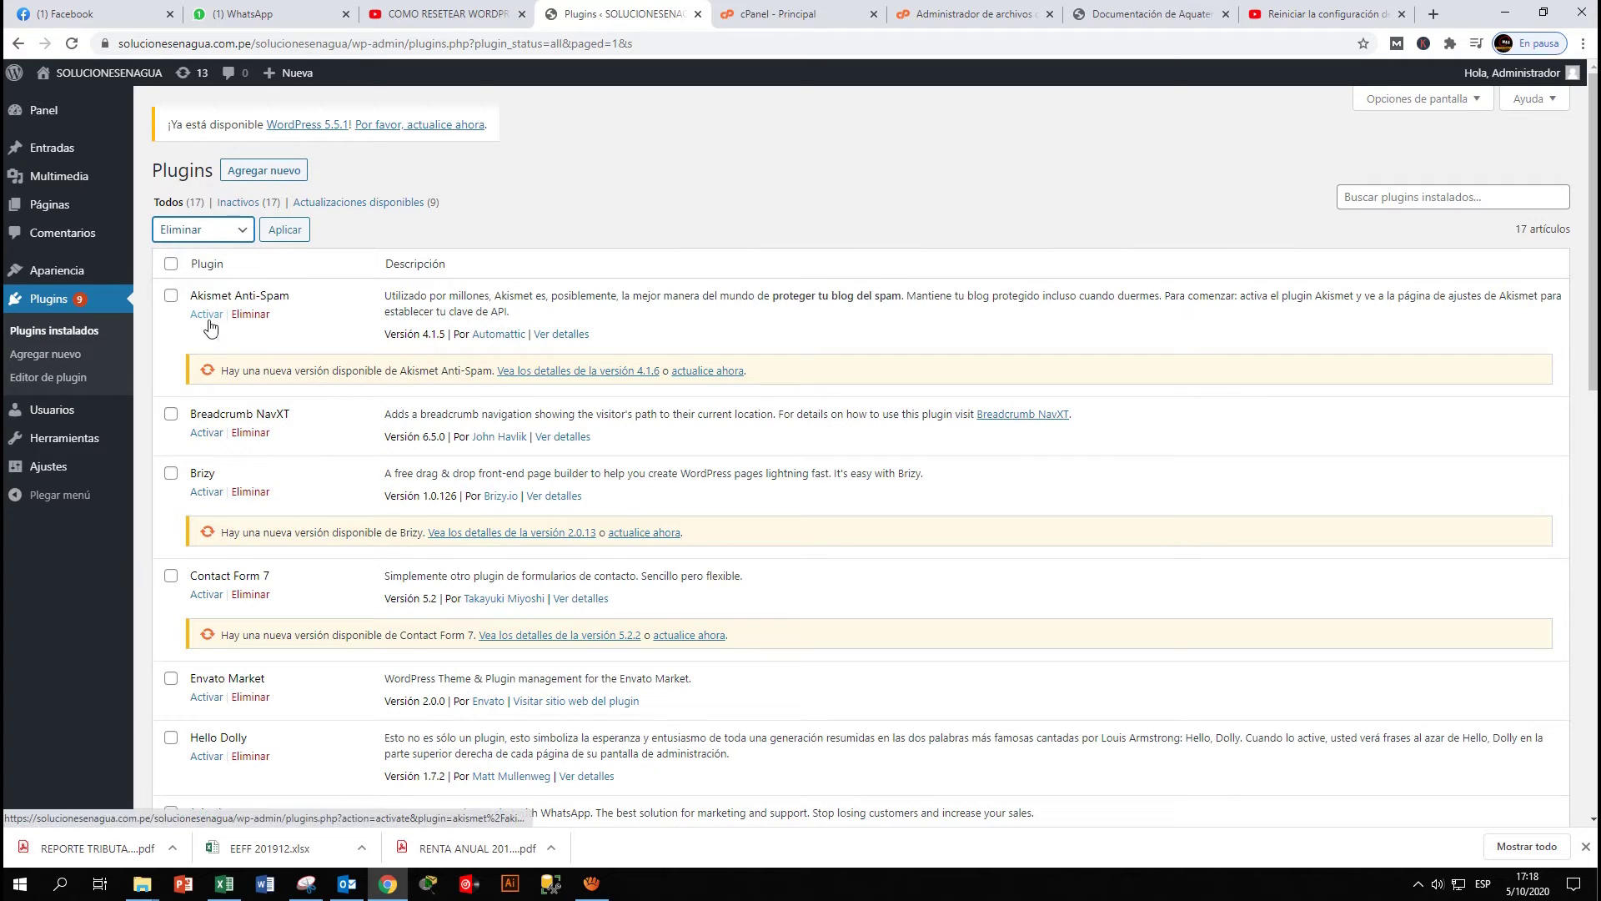
{"action": "left_click", "coordinate": [172, 265]}
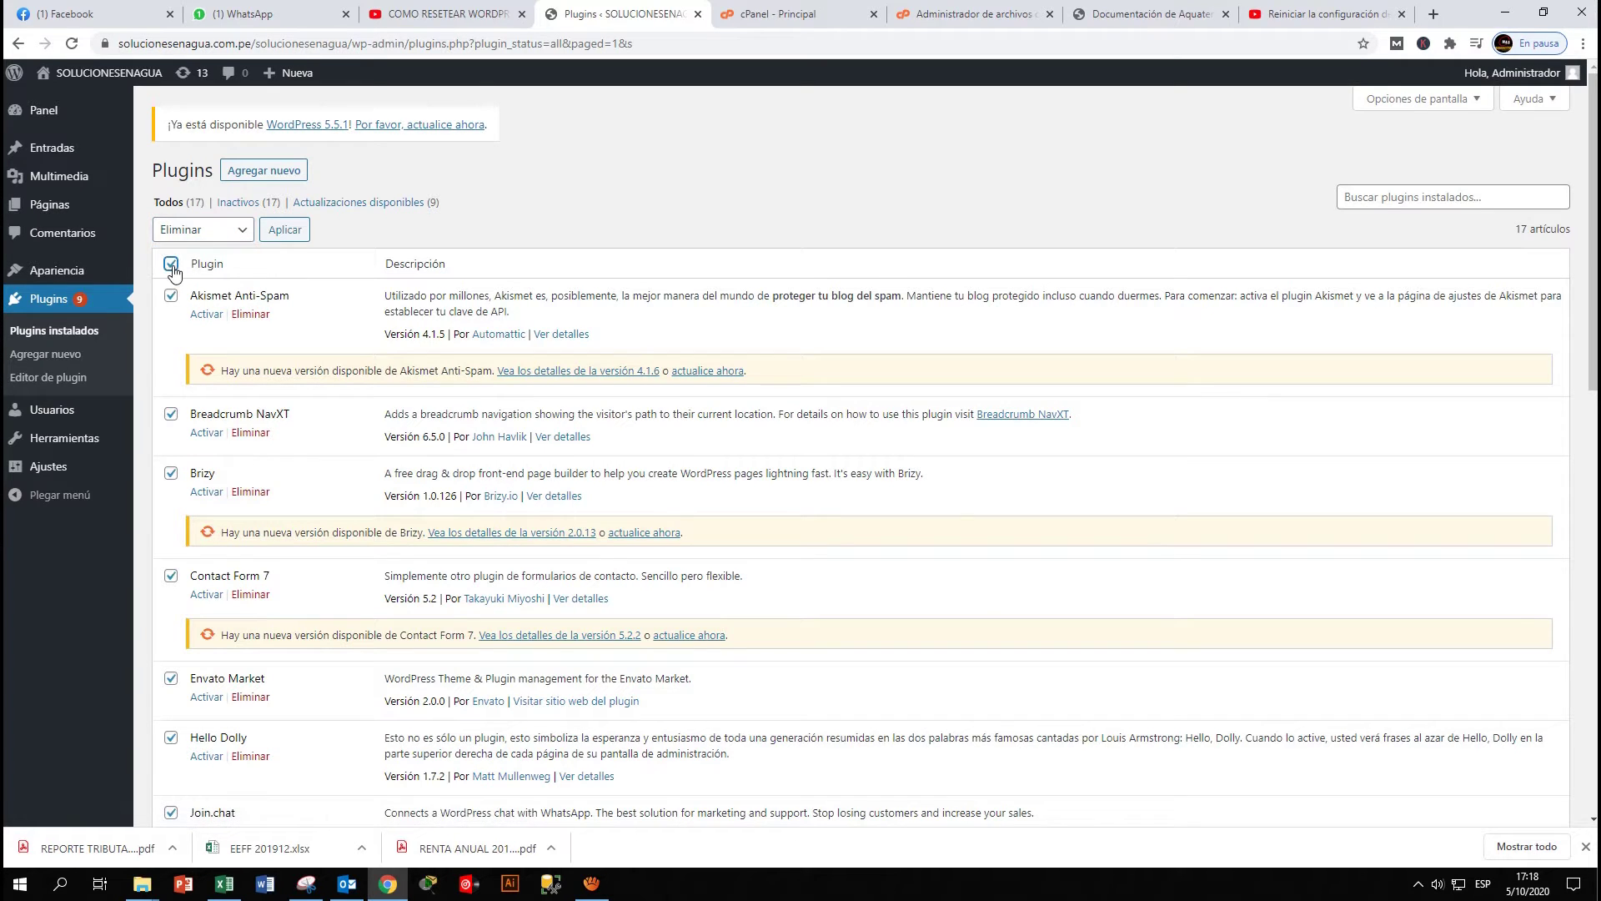
{"action": "left_click", "coordinate": [286, 232]}
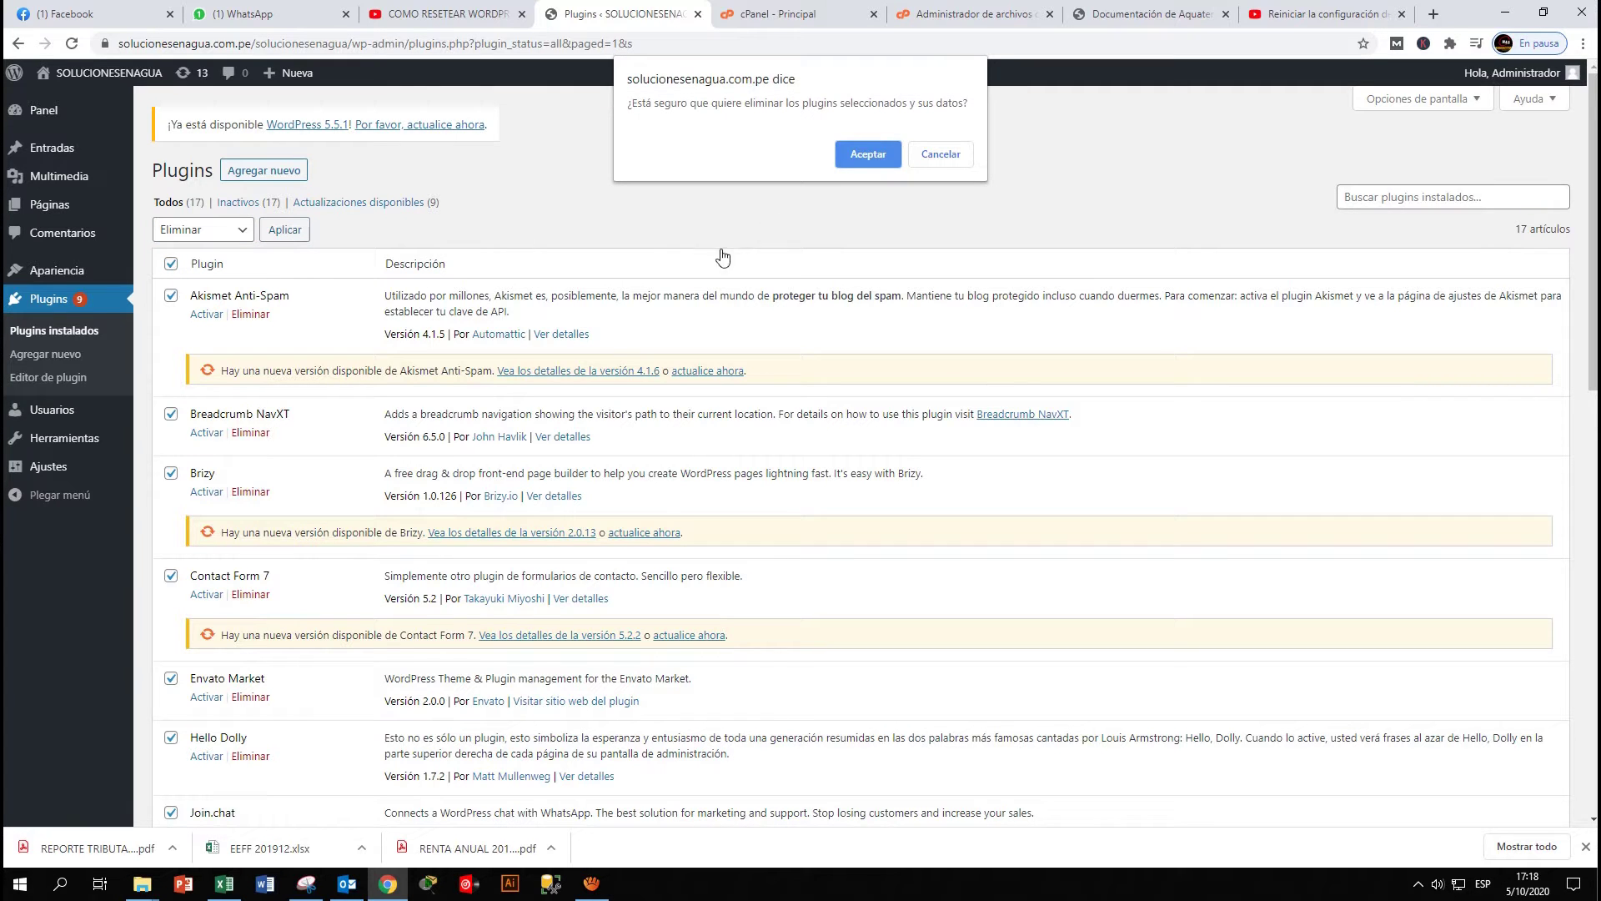
{"action": "left_click", "coordinate": [864, 155]}
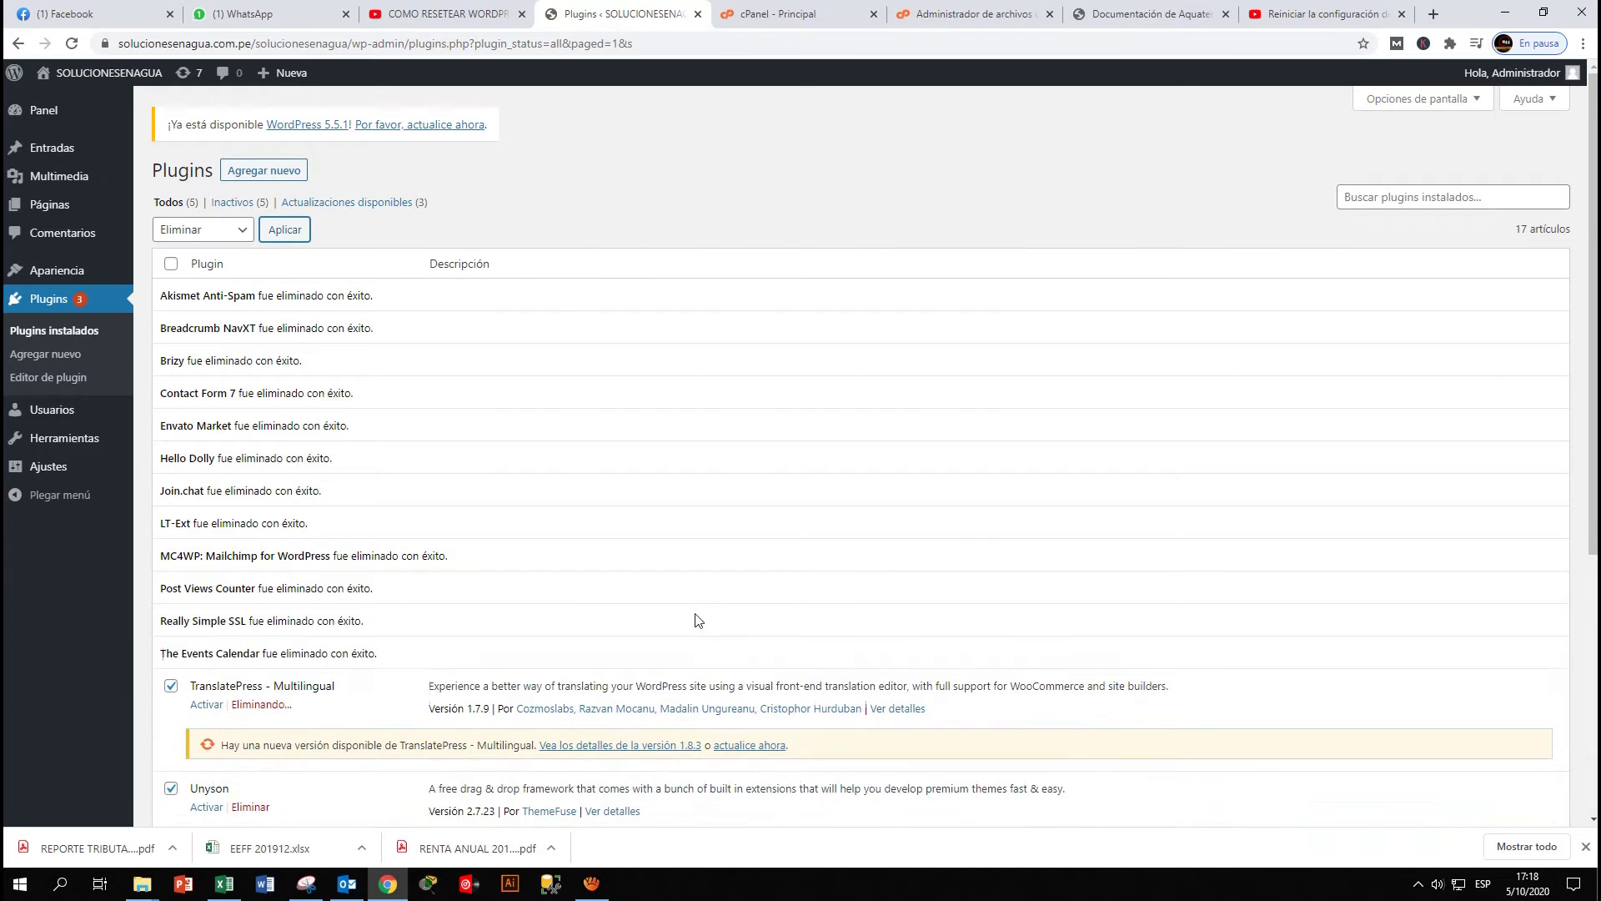
{"action": "scroll", "coordinate": [700, 617], "scroll_direction": "down", "scroll_amount": 3}
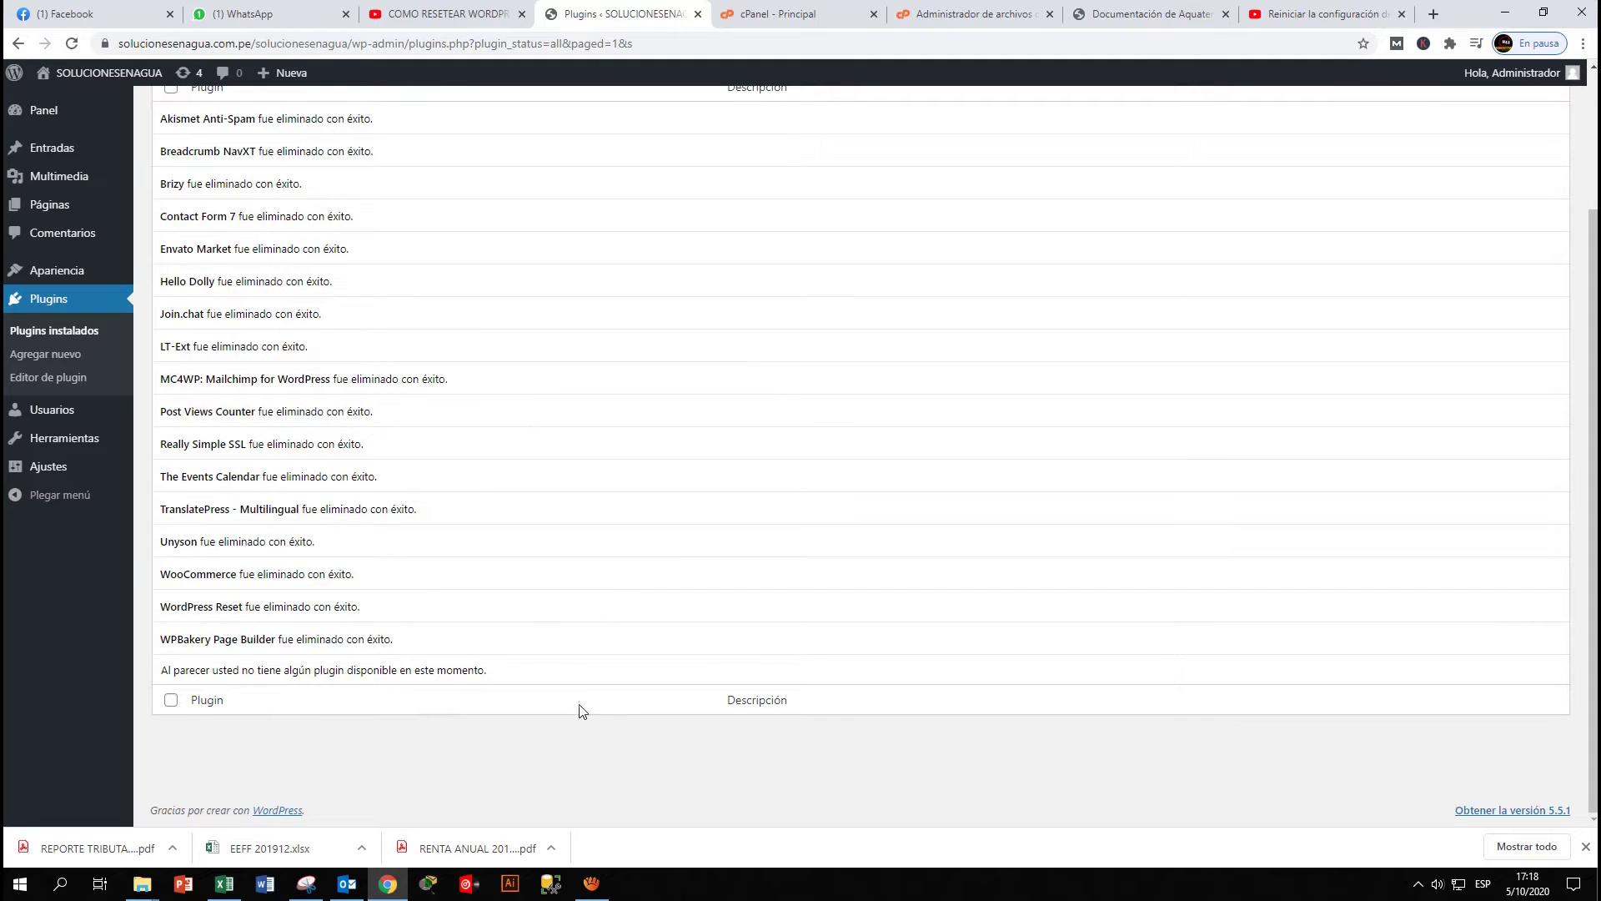
{"action": "scroll", "coordinate": [627, 676], "scroll_direction": "up", "scroll_amount": 3}
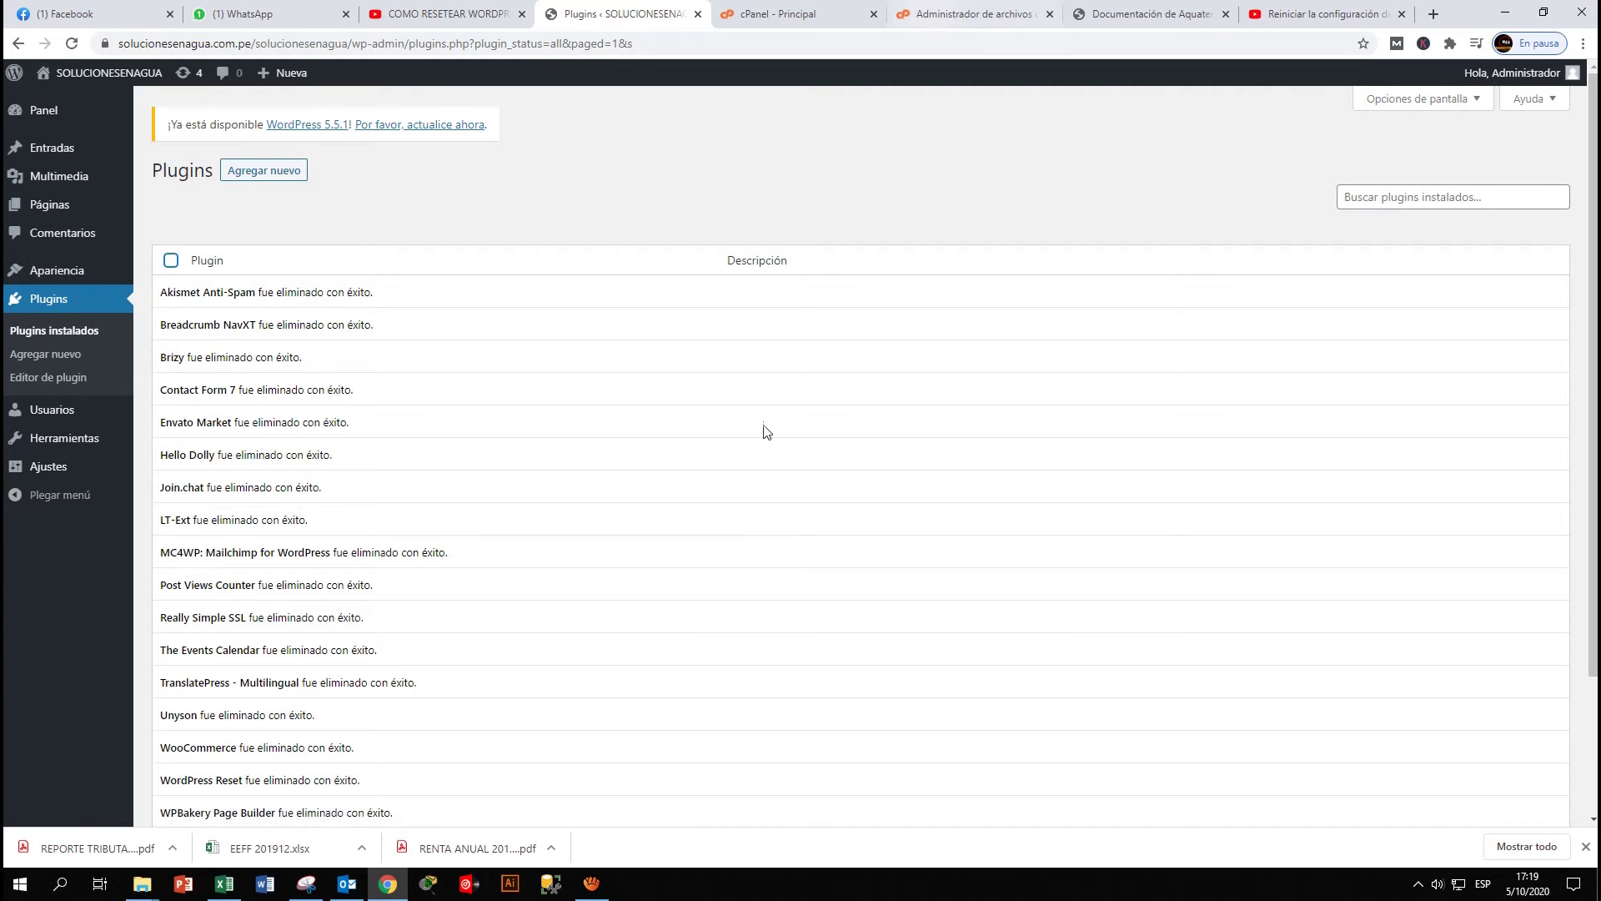
Step: Switch to cPanel's file manager and examine the theme folders in public_html/solucionesenagua/wp-content/themes
{"action": "left_click", "coordinate": [764, 13]}
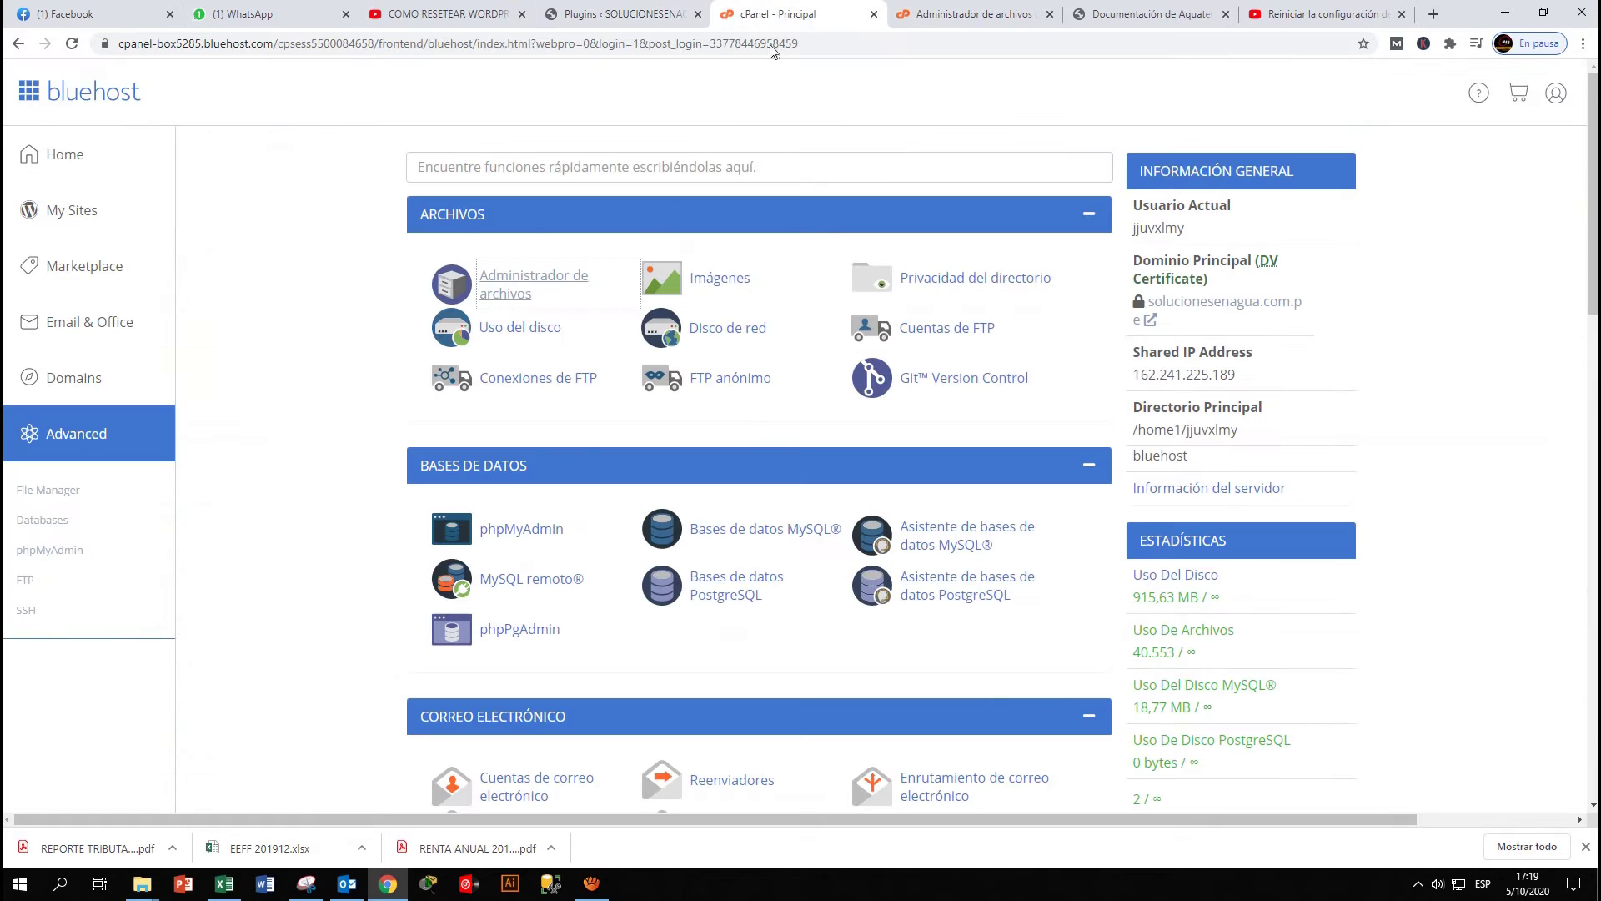
{"action": "left_click", "coordinate": [547, 273]}
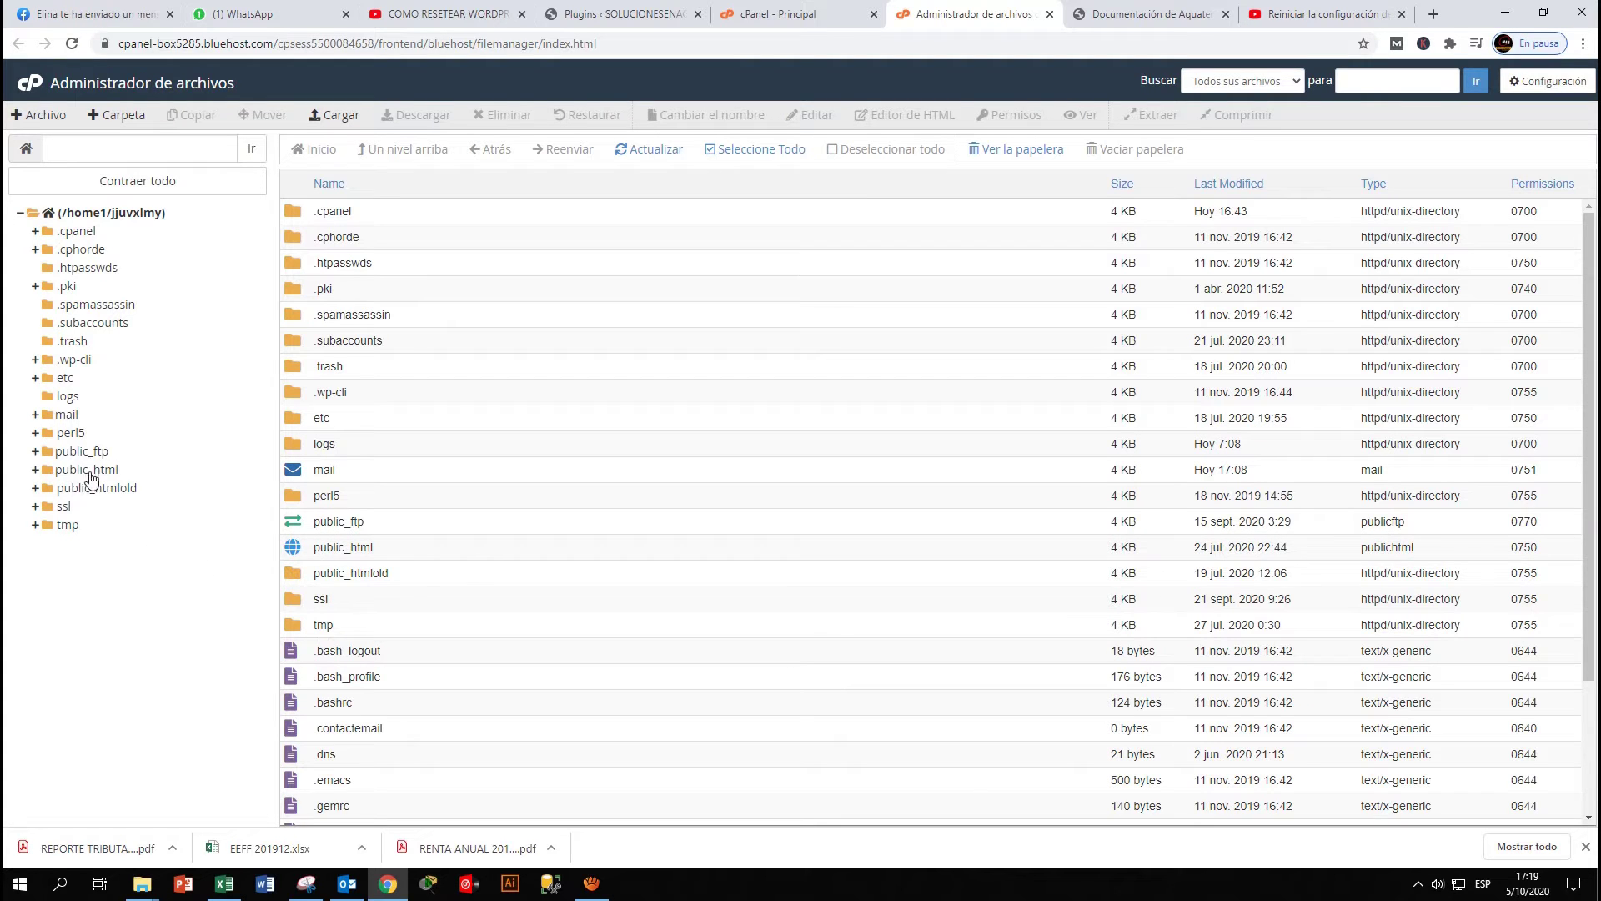
{"action": "left_click", "coordinate": [46, 472]}
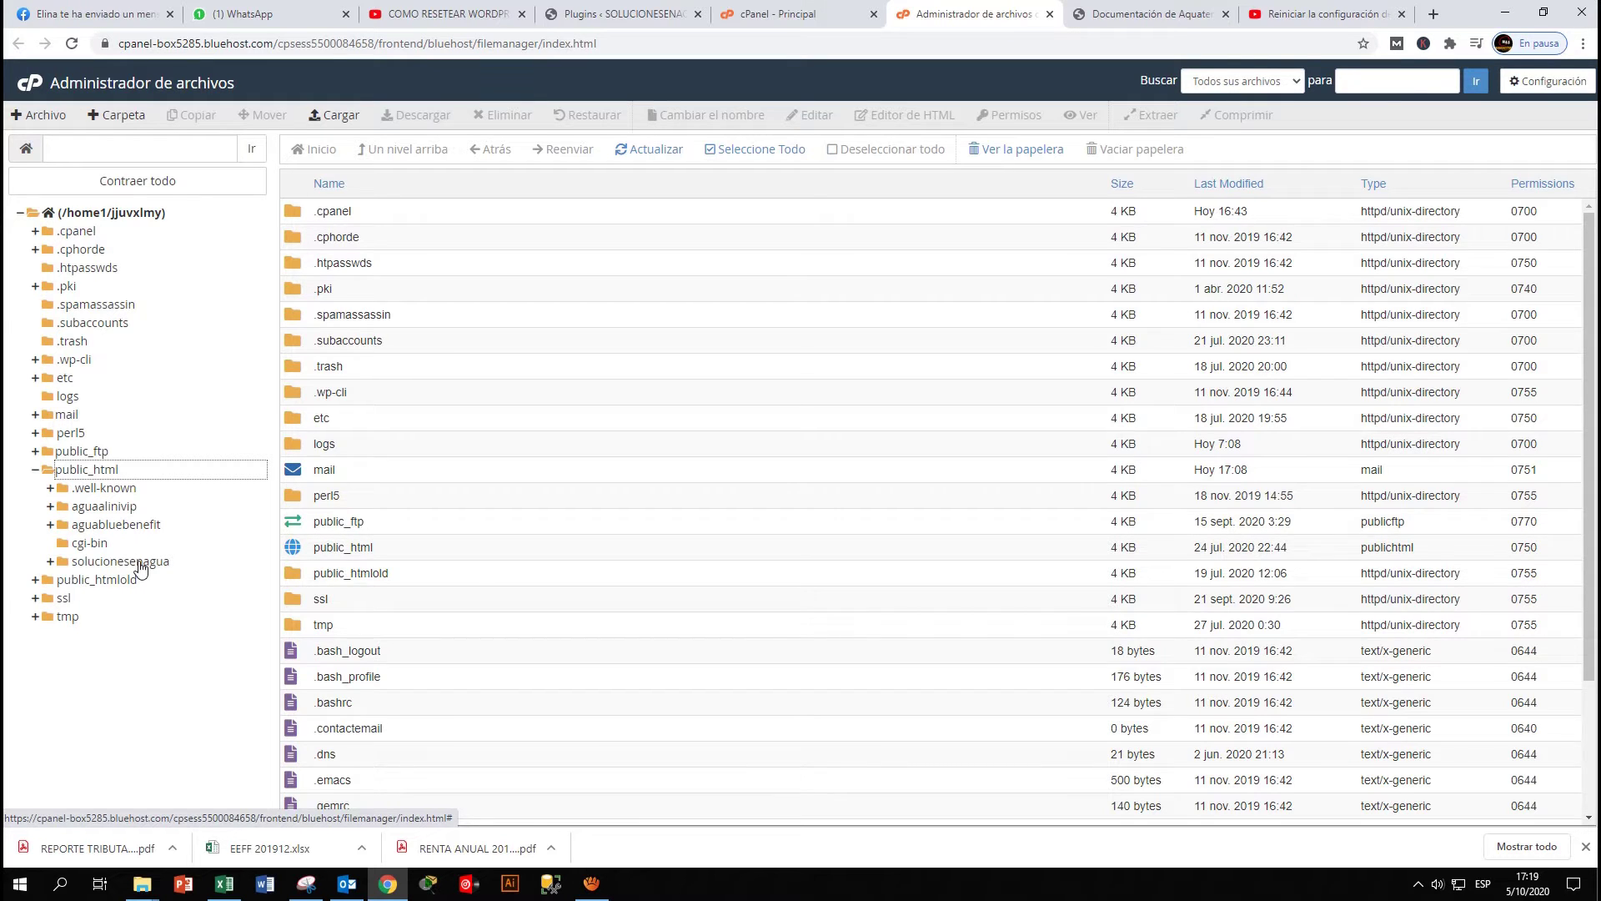
{"action": "left_click", "coordinate": [139, 564]}
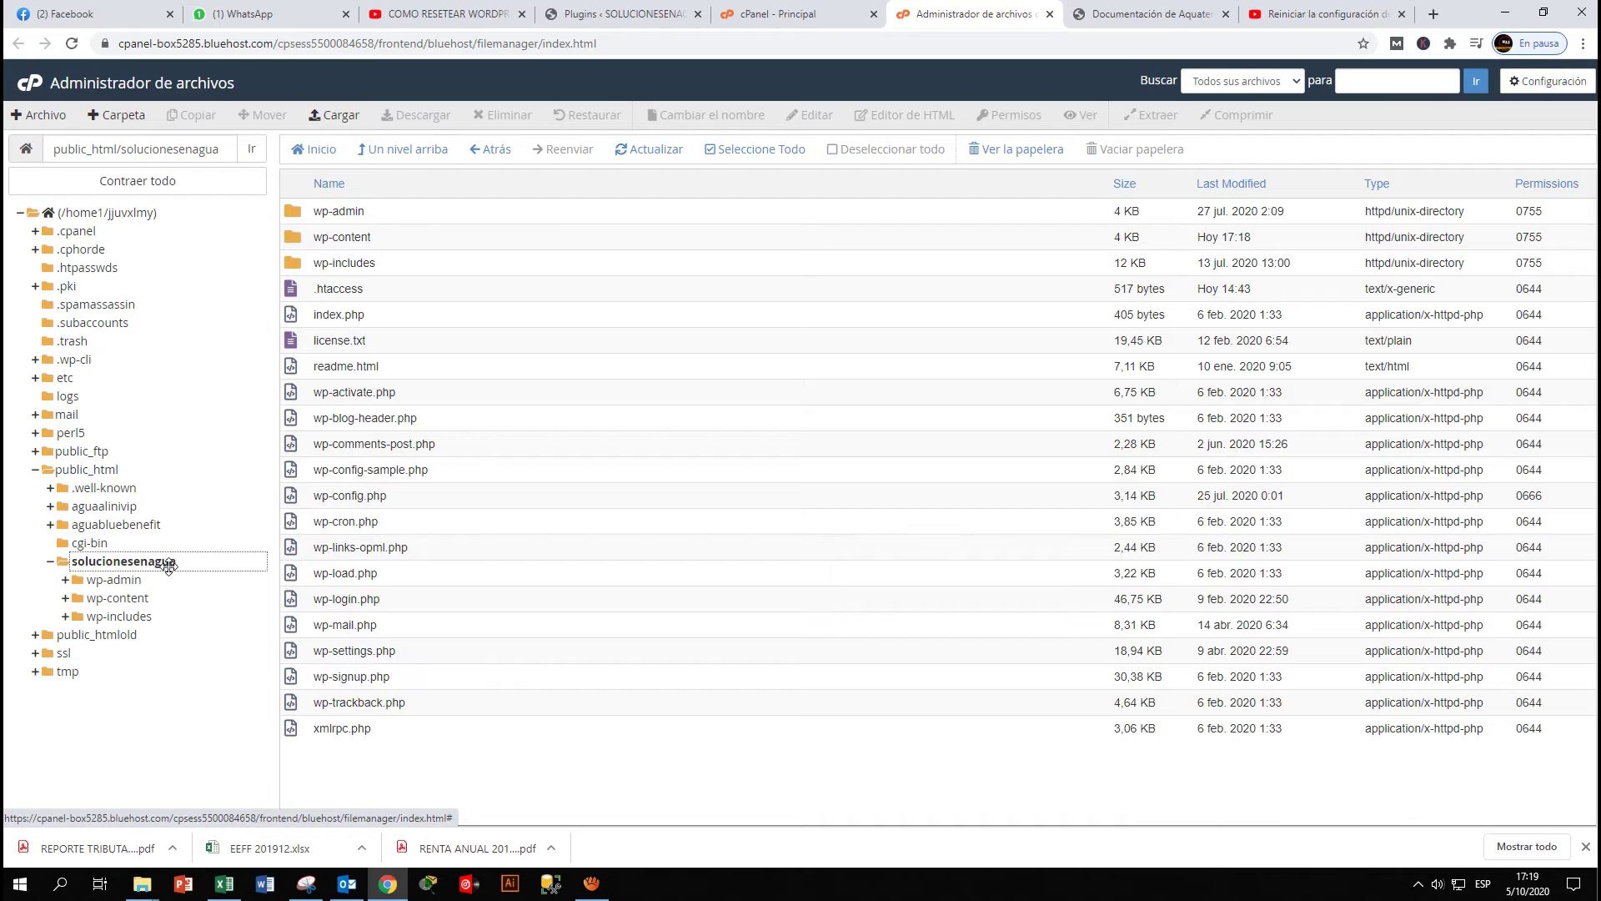
{"action": "double_click", "coordinate": [344, 241]}
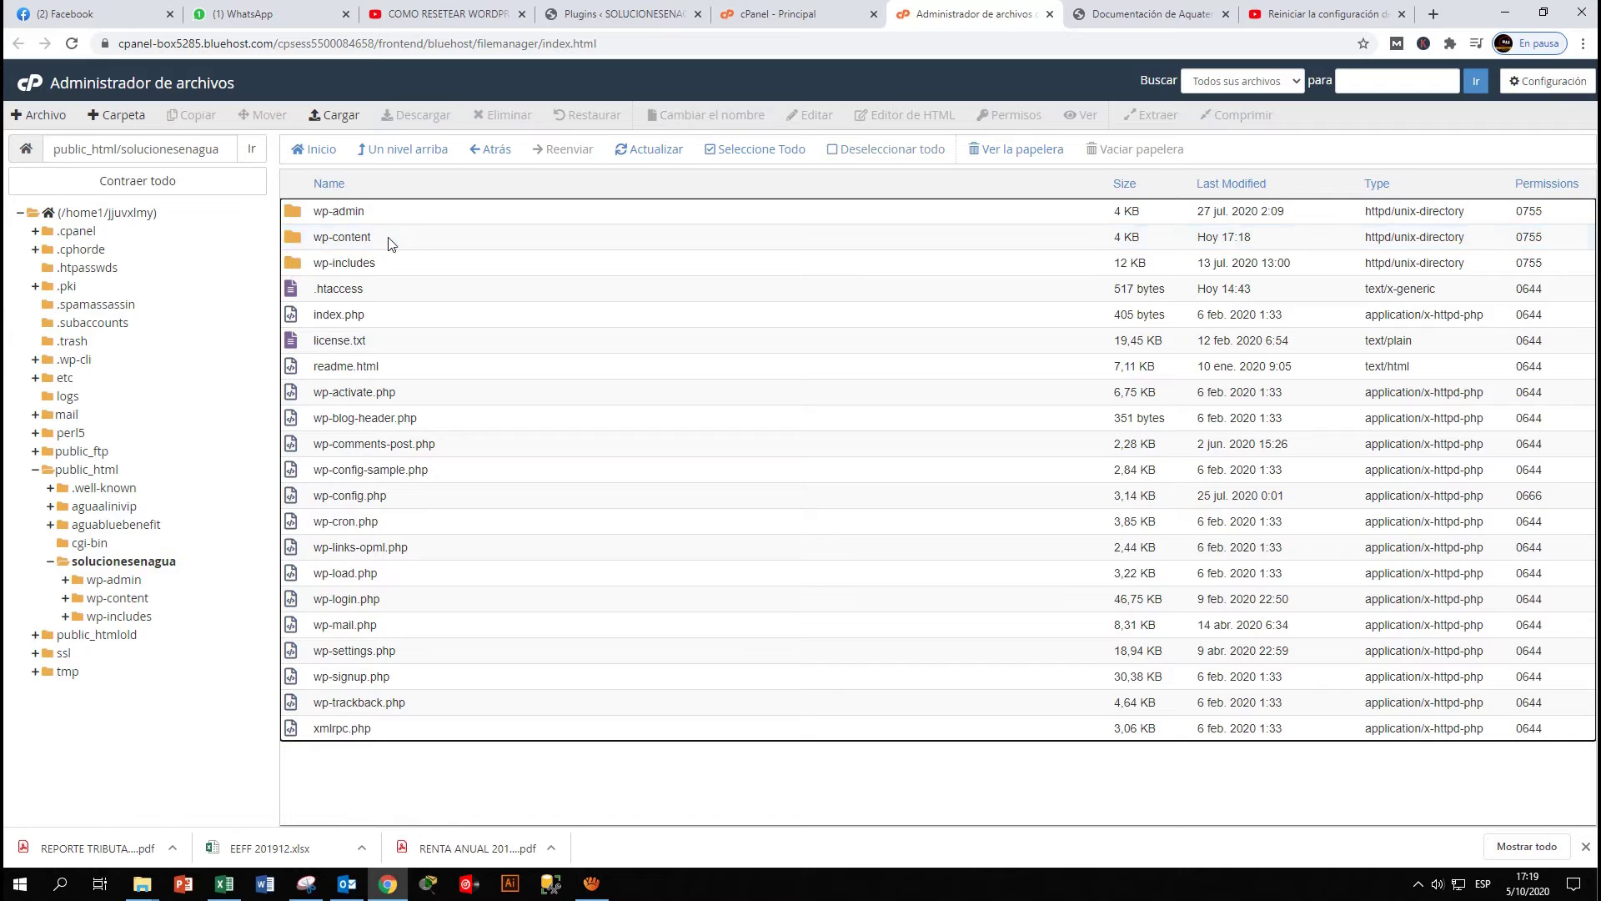
{"action": "double_click", "coordinate": [388, 242]}
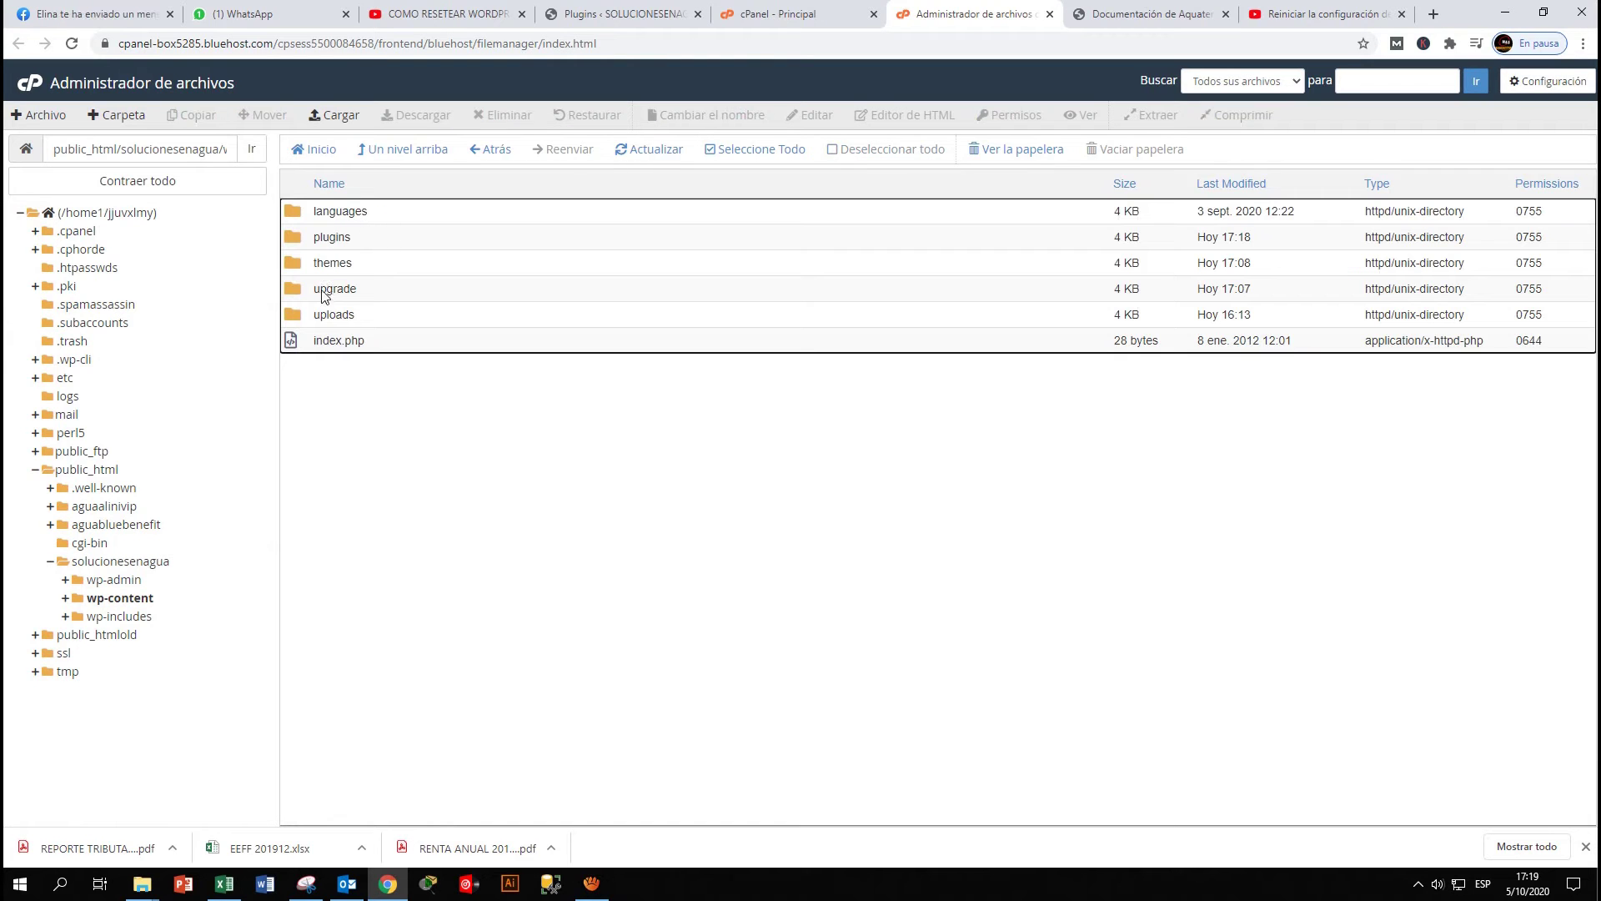
{"action": "left_click", "coordinate": [351, 265]}
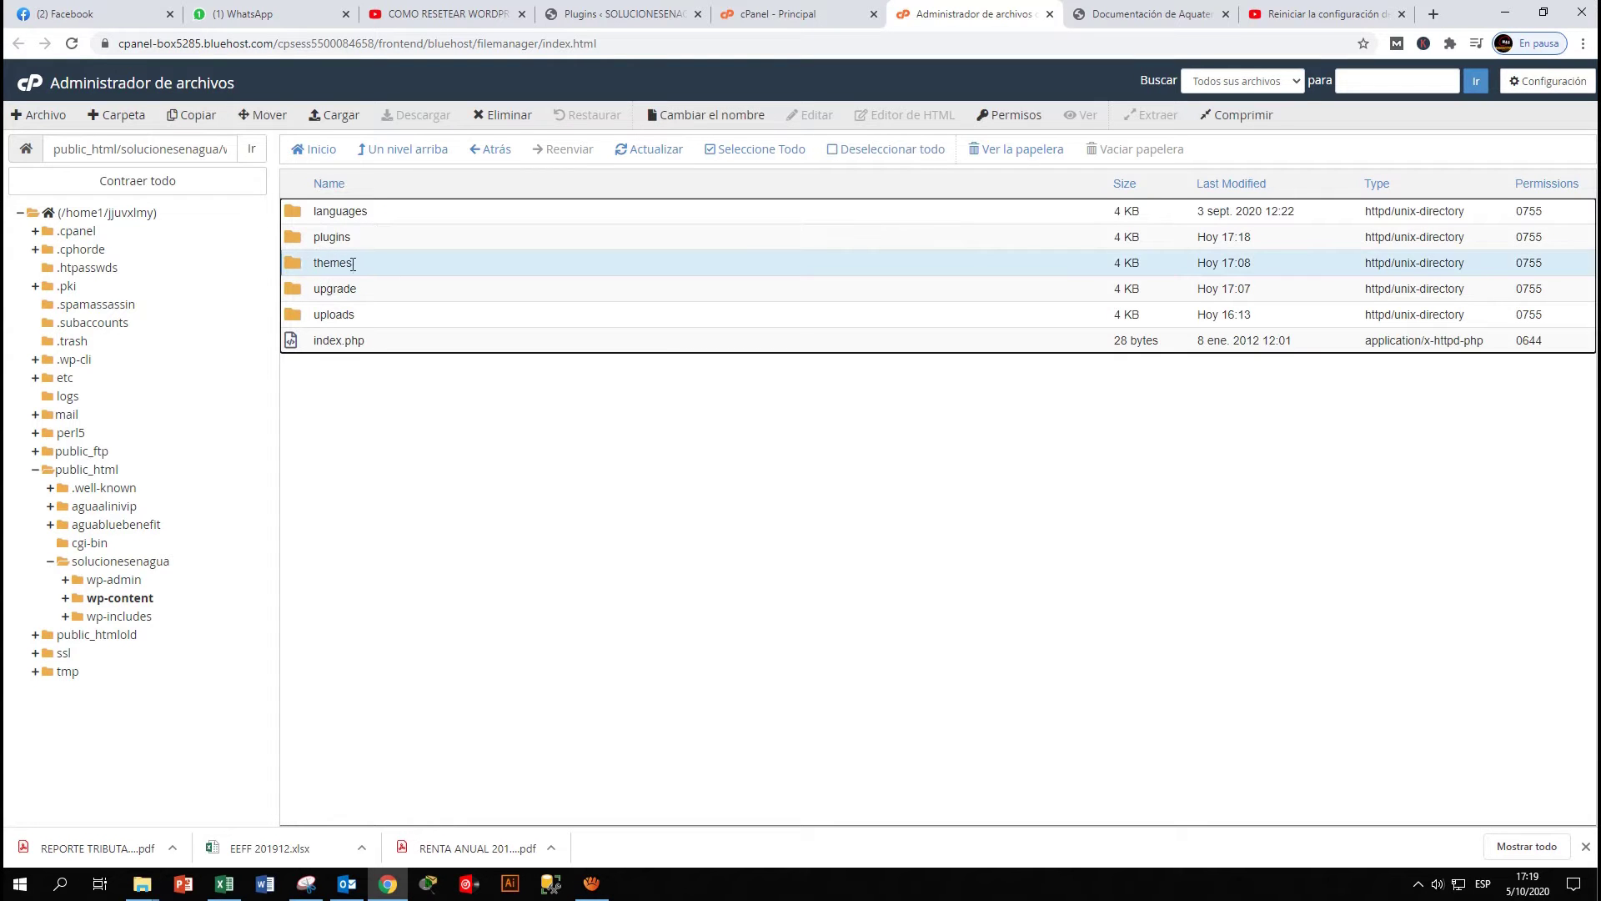
{"action": "double_click", "coordinate": [380, 262]}
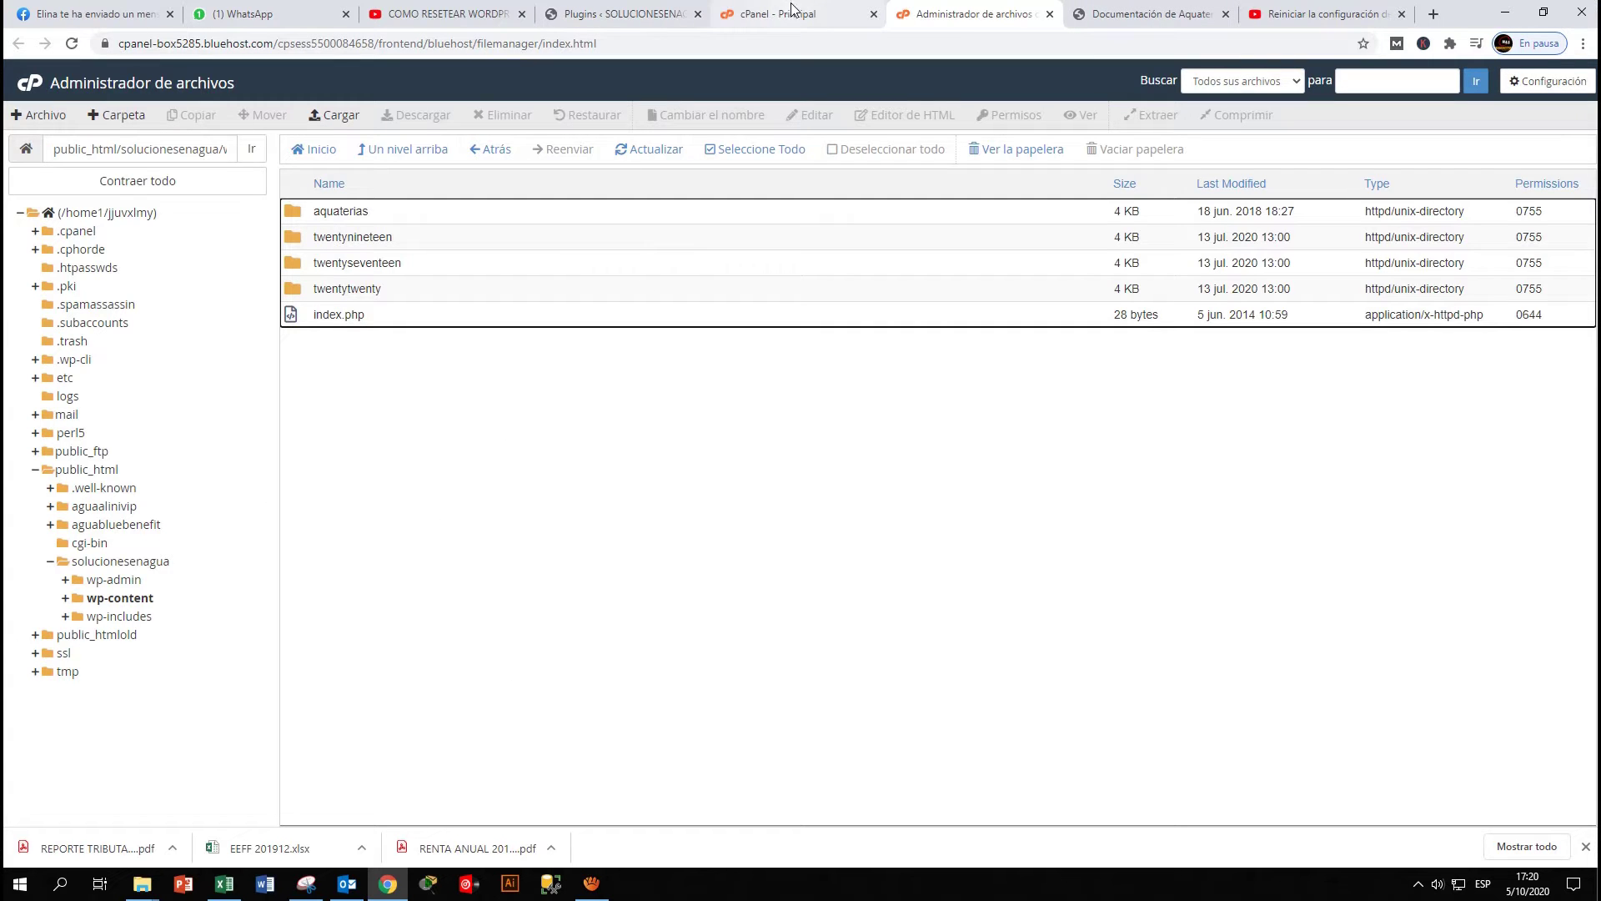
Step: Return to the WordPress admin and delete the Aquaterias theme from the installed themes
{"action": "left_click", "coordinate": [623, 12]}
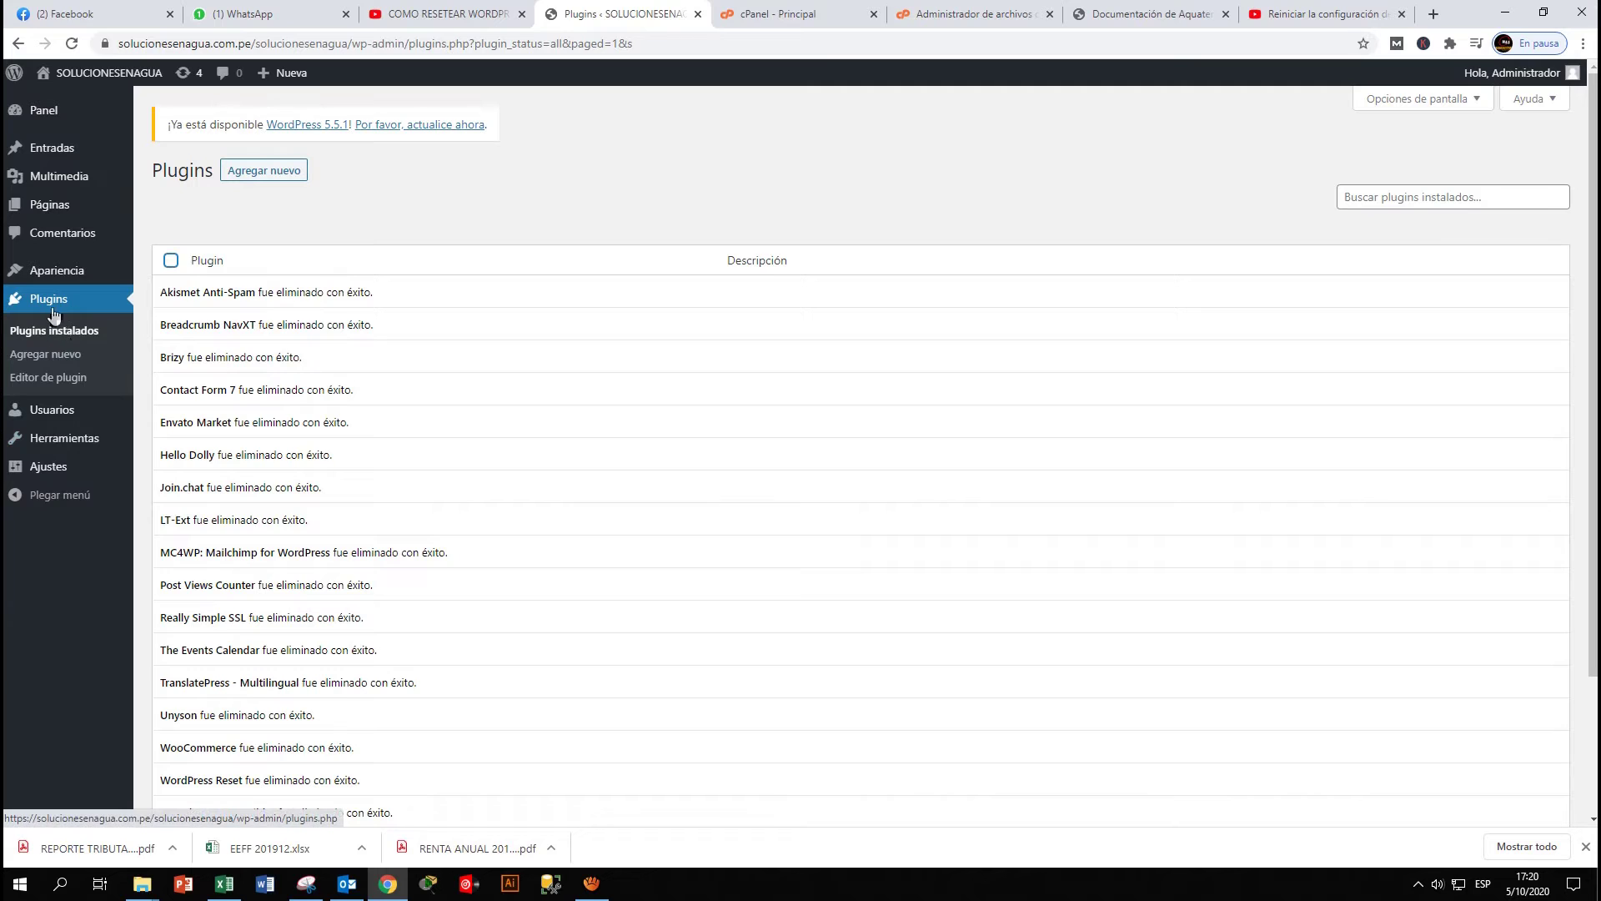
{"action": "mouse_move", "coordinate": [71, 272]}
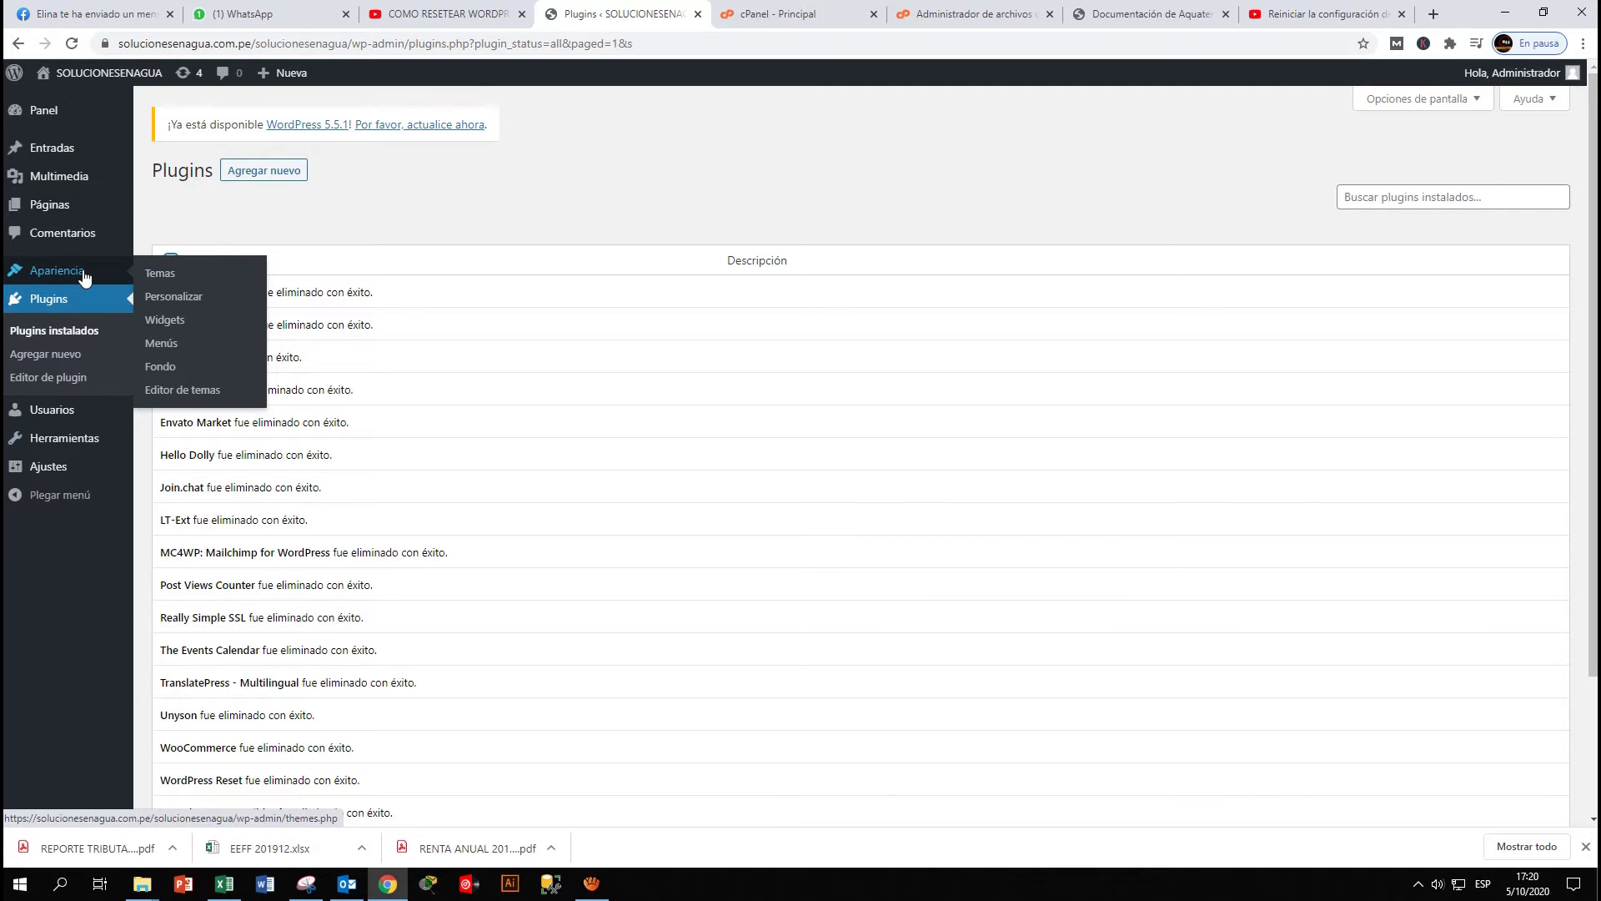
{"action": "left_click", "coordinate": [171, 281]}
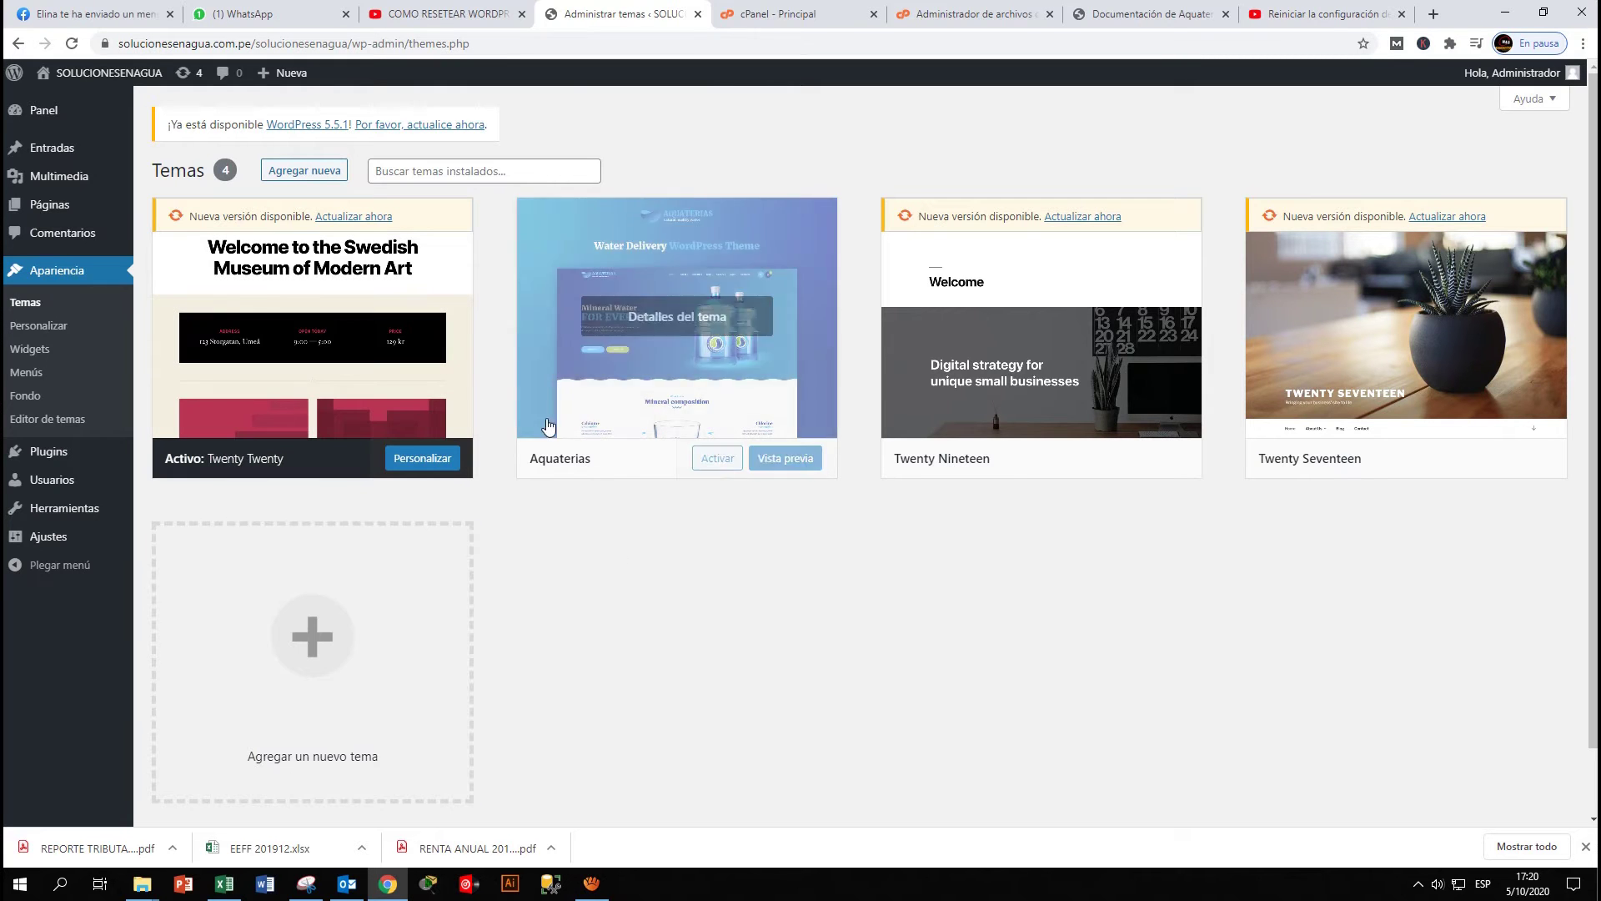
{"action": "mouse_move", "coordinate": [762, 388]}
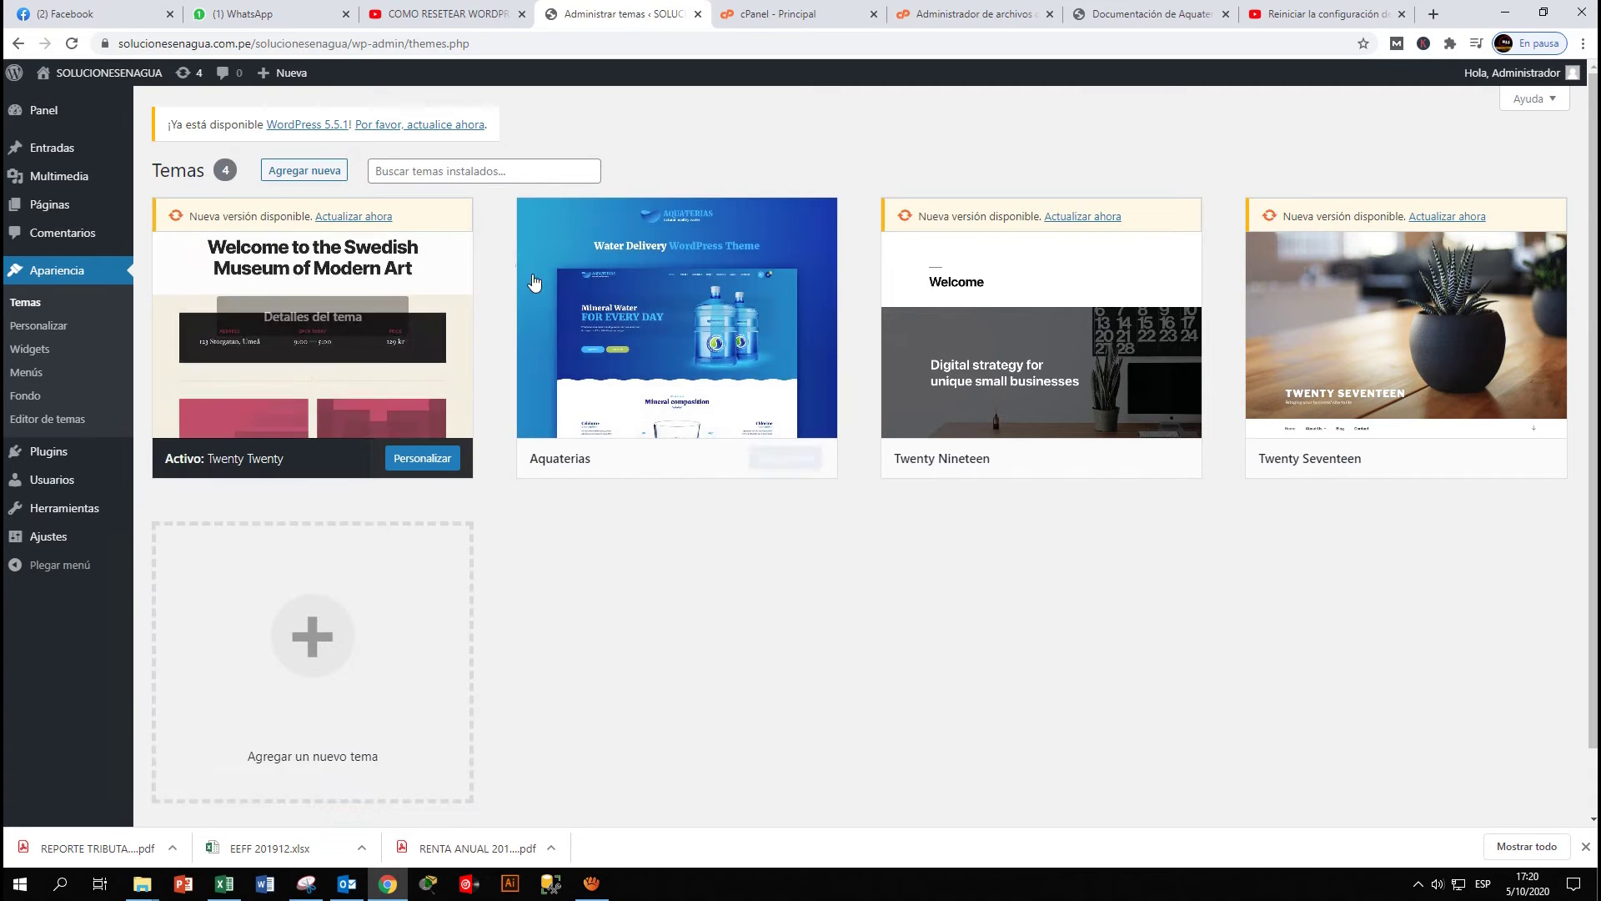
{"action": "mouse_move", "coordinate": [683, 364]}
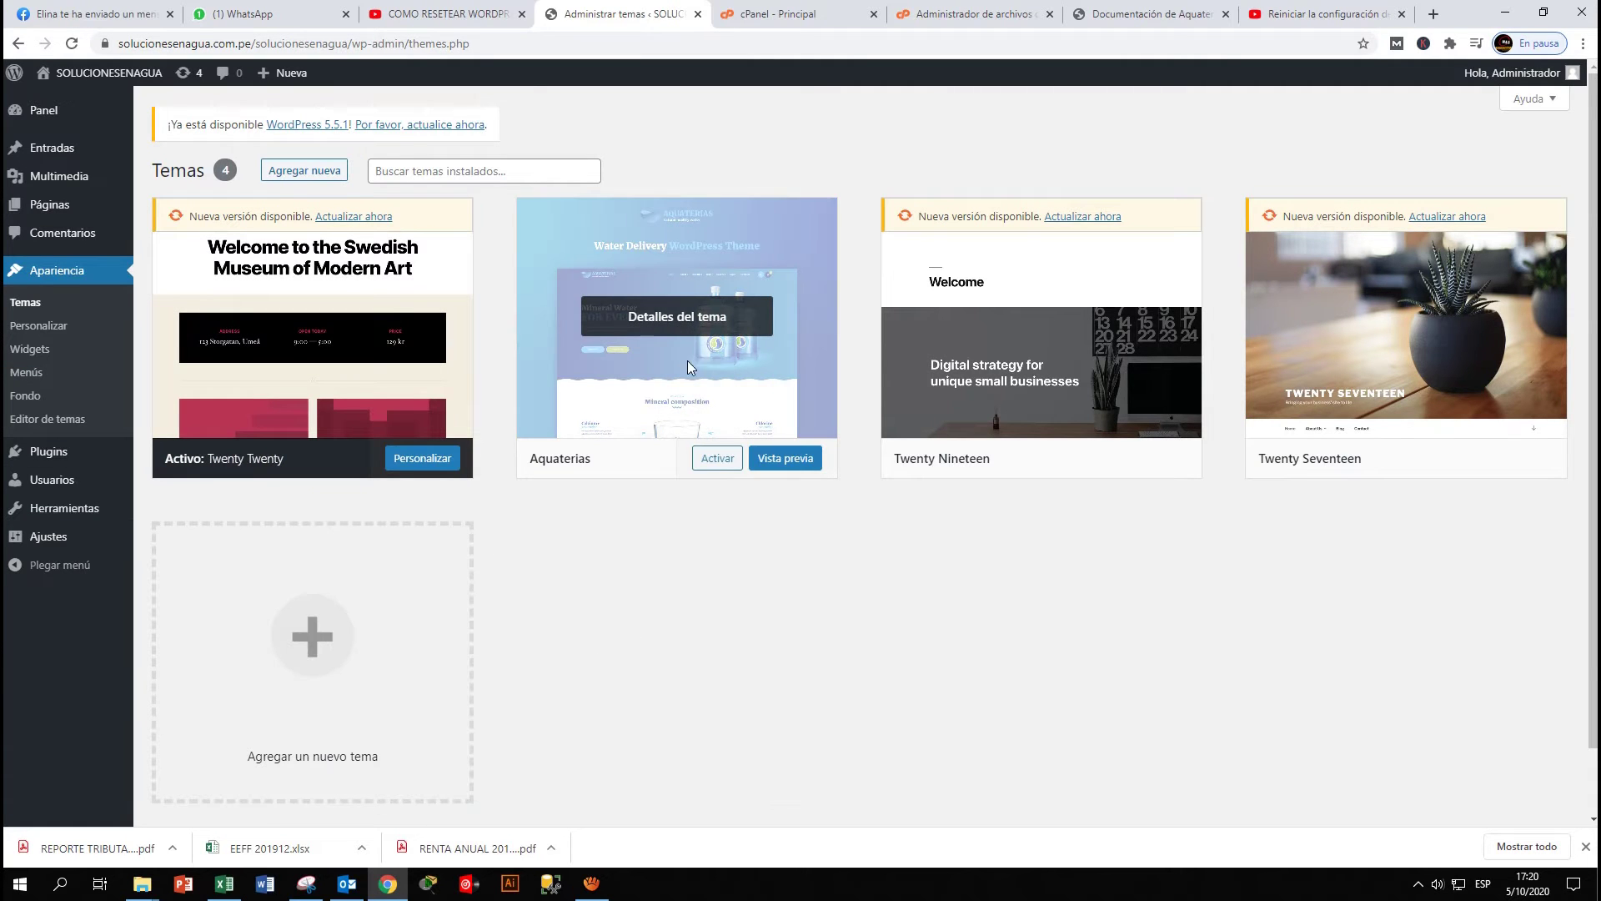
{"action": "left_click", "coordinate": [715, 375]}
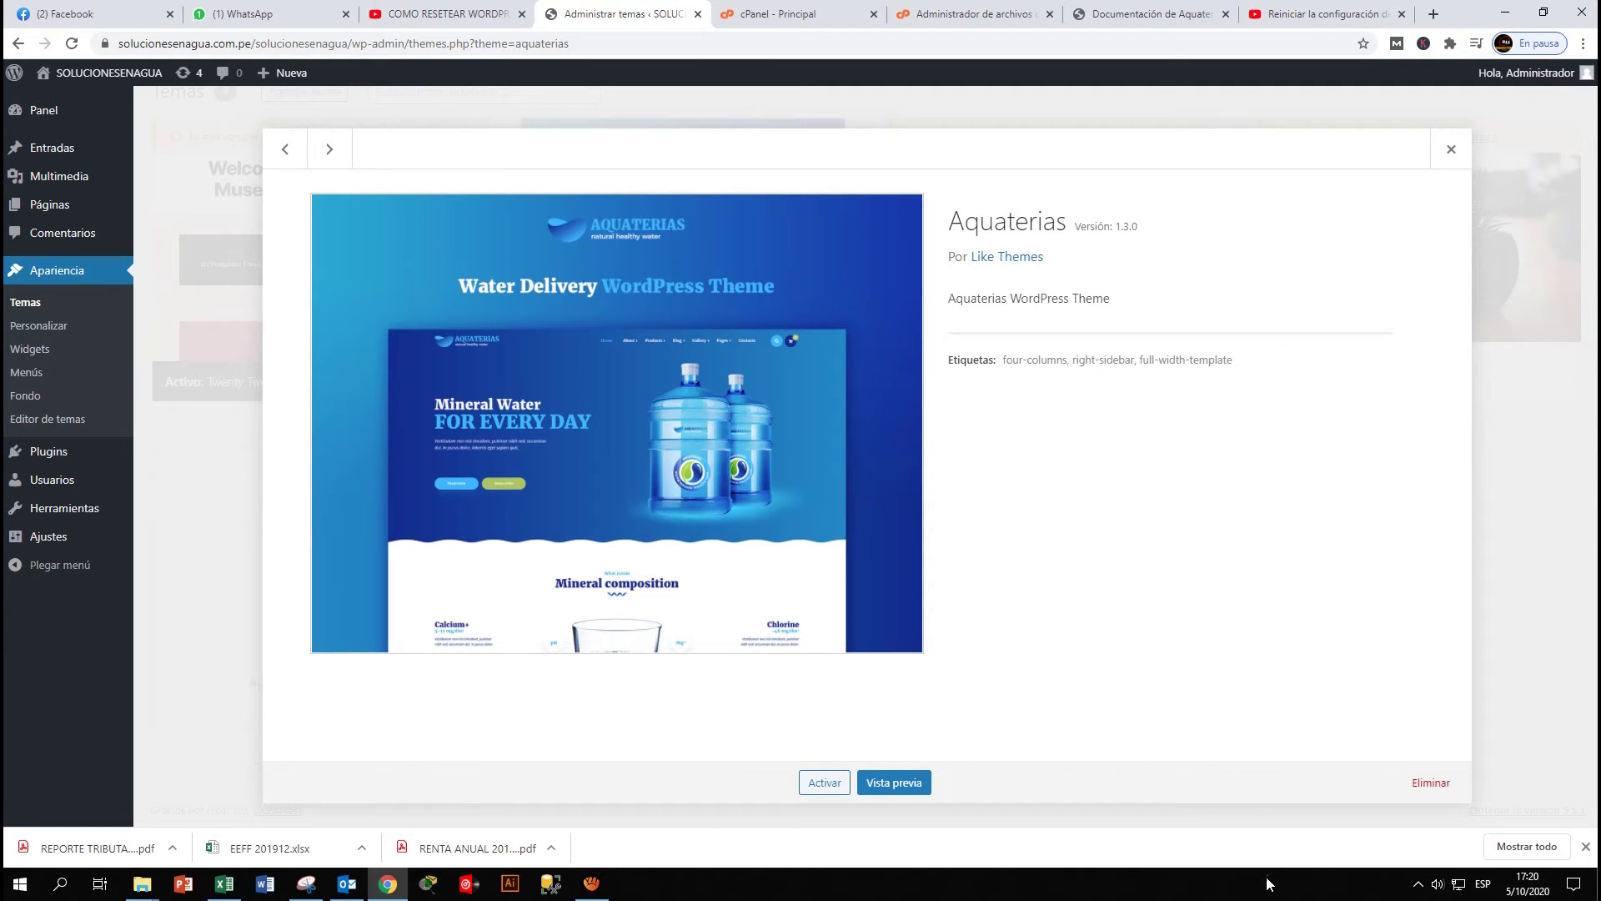
{"action": "left_click", "coordinate": [1424, 785]}
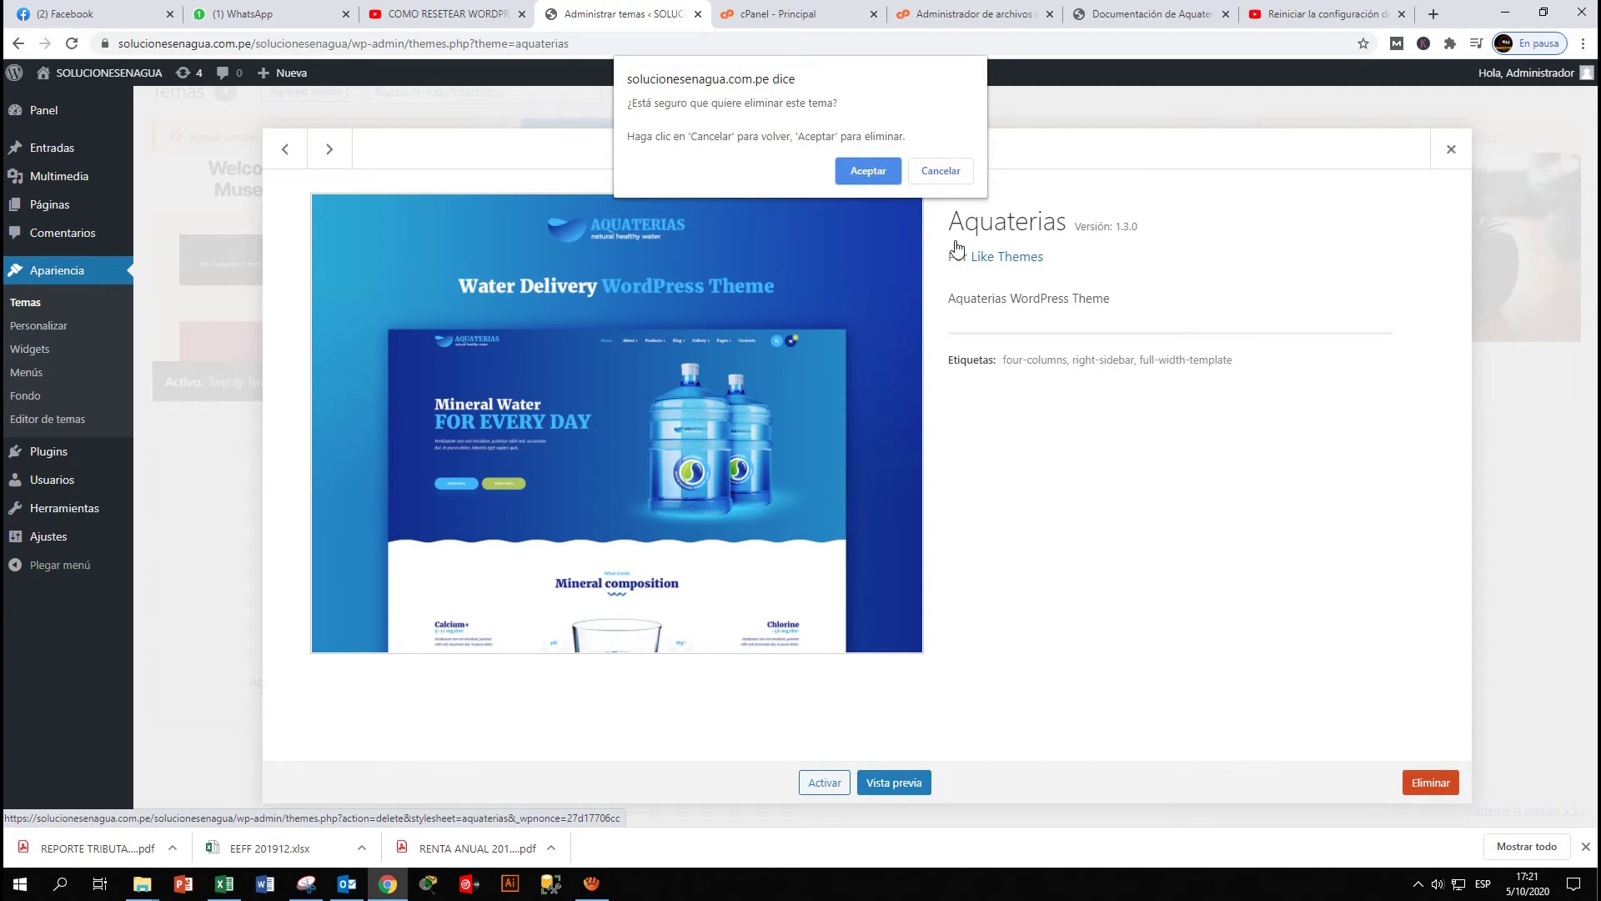
{"action": "left_click", "coordinate": [864, 170]}
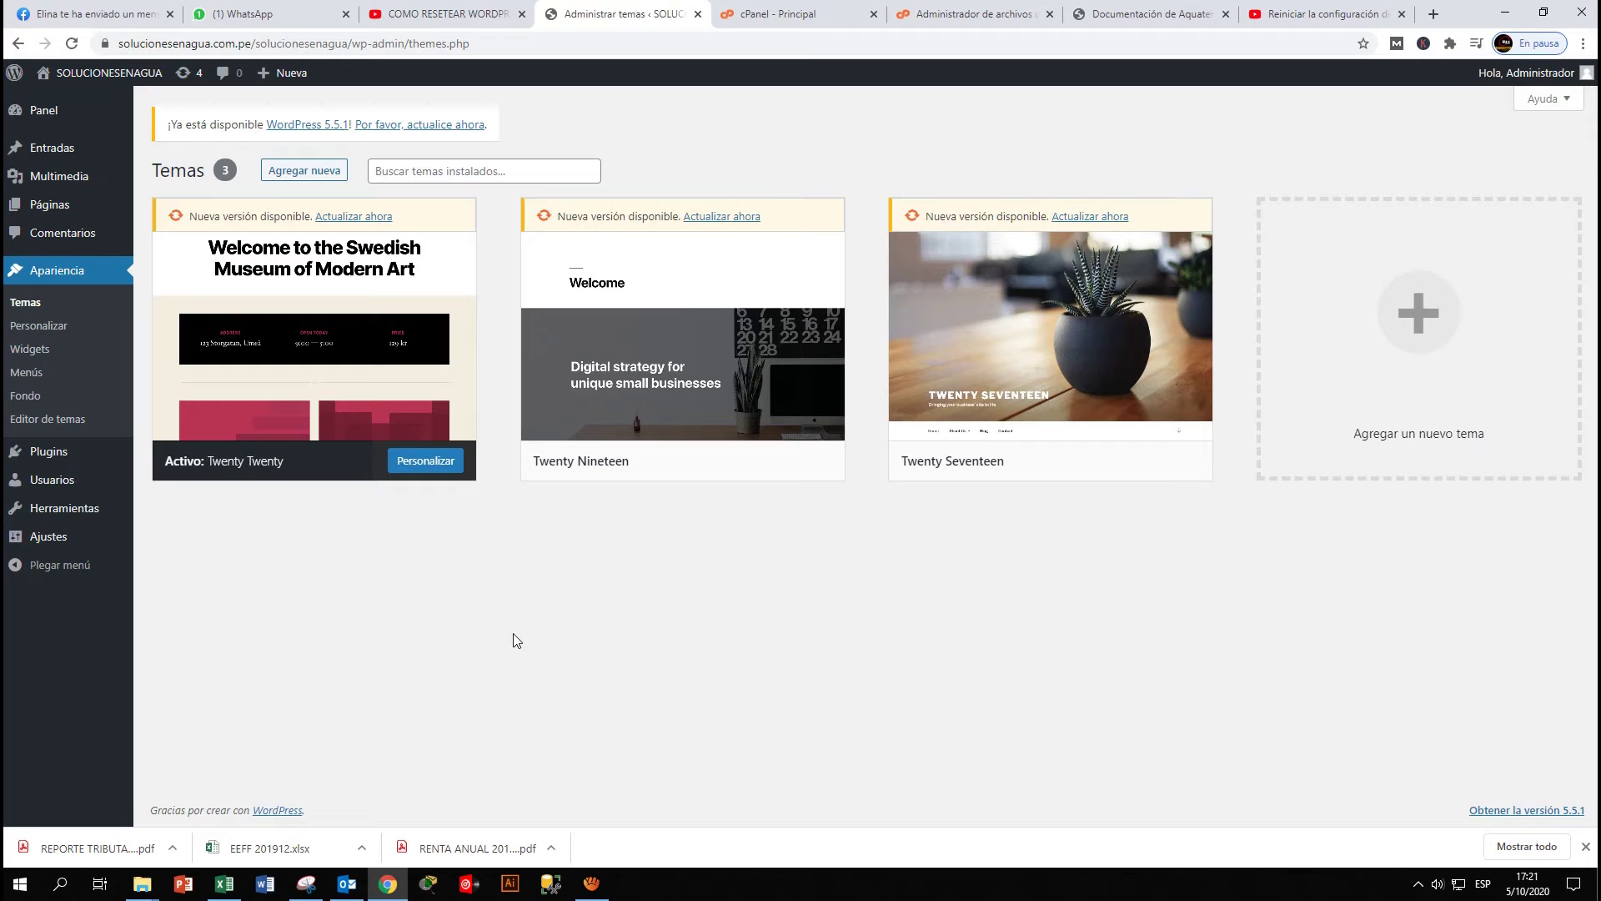
Step: Reload the installed themes page to check the remaining themes
{"action": "left_click", "coordinate": [73, 44]}
{"action": "left_click", "coordinate": [73, 279]}
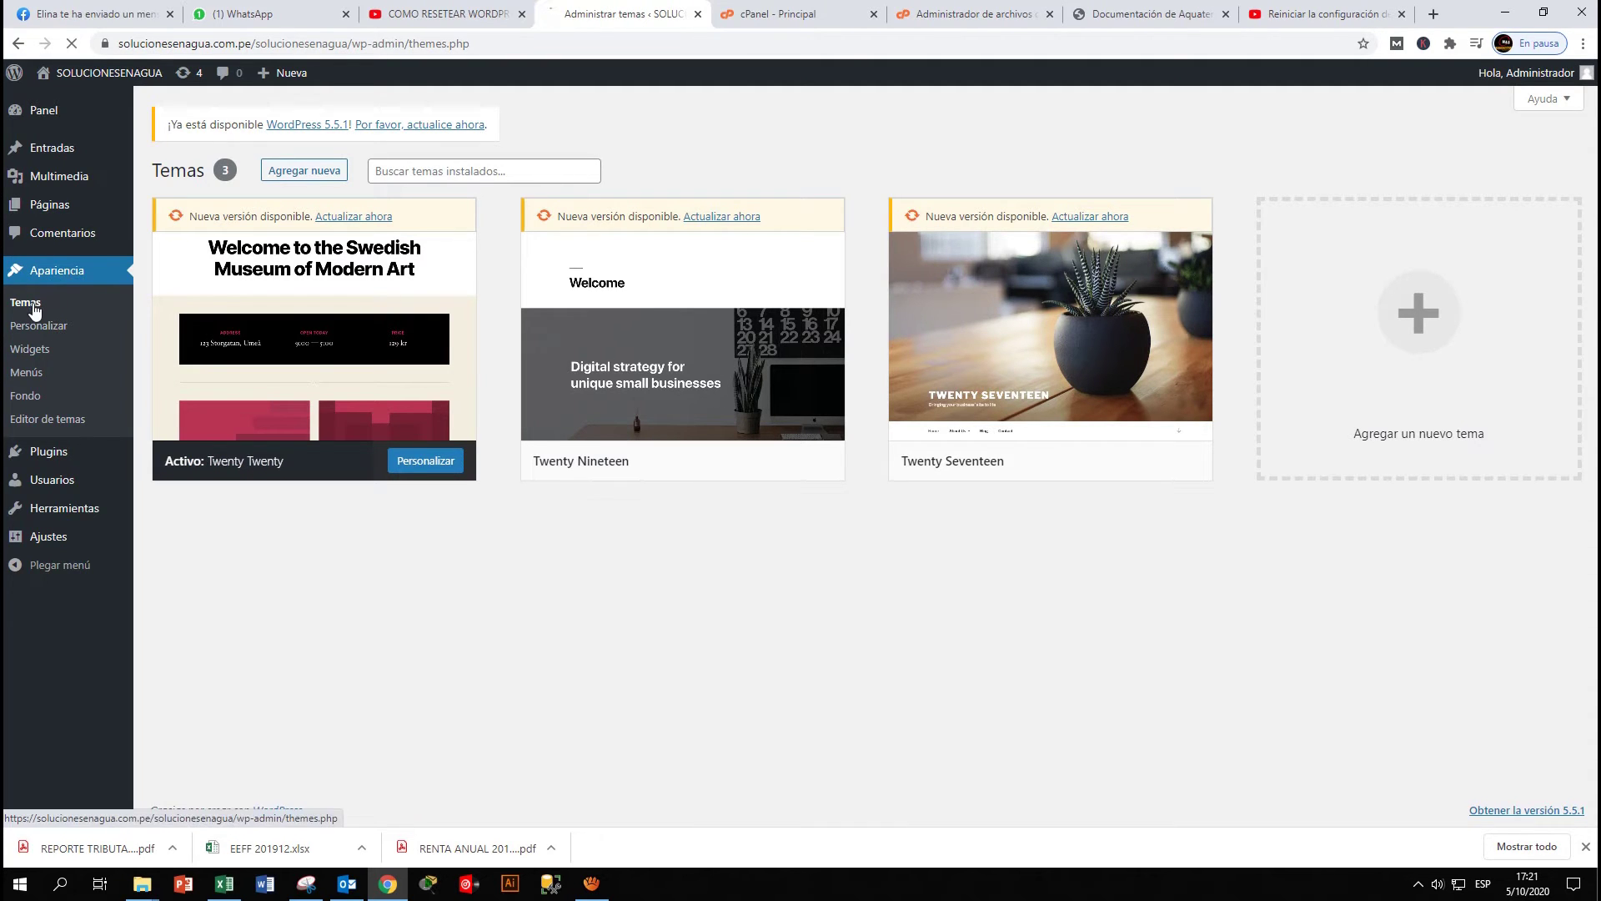
{"action": "left_click", "coordinate": [34, 309]}
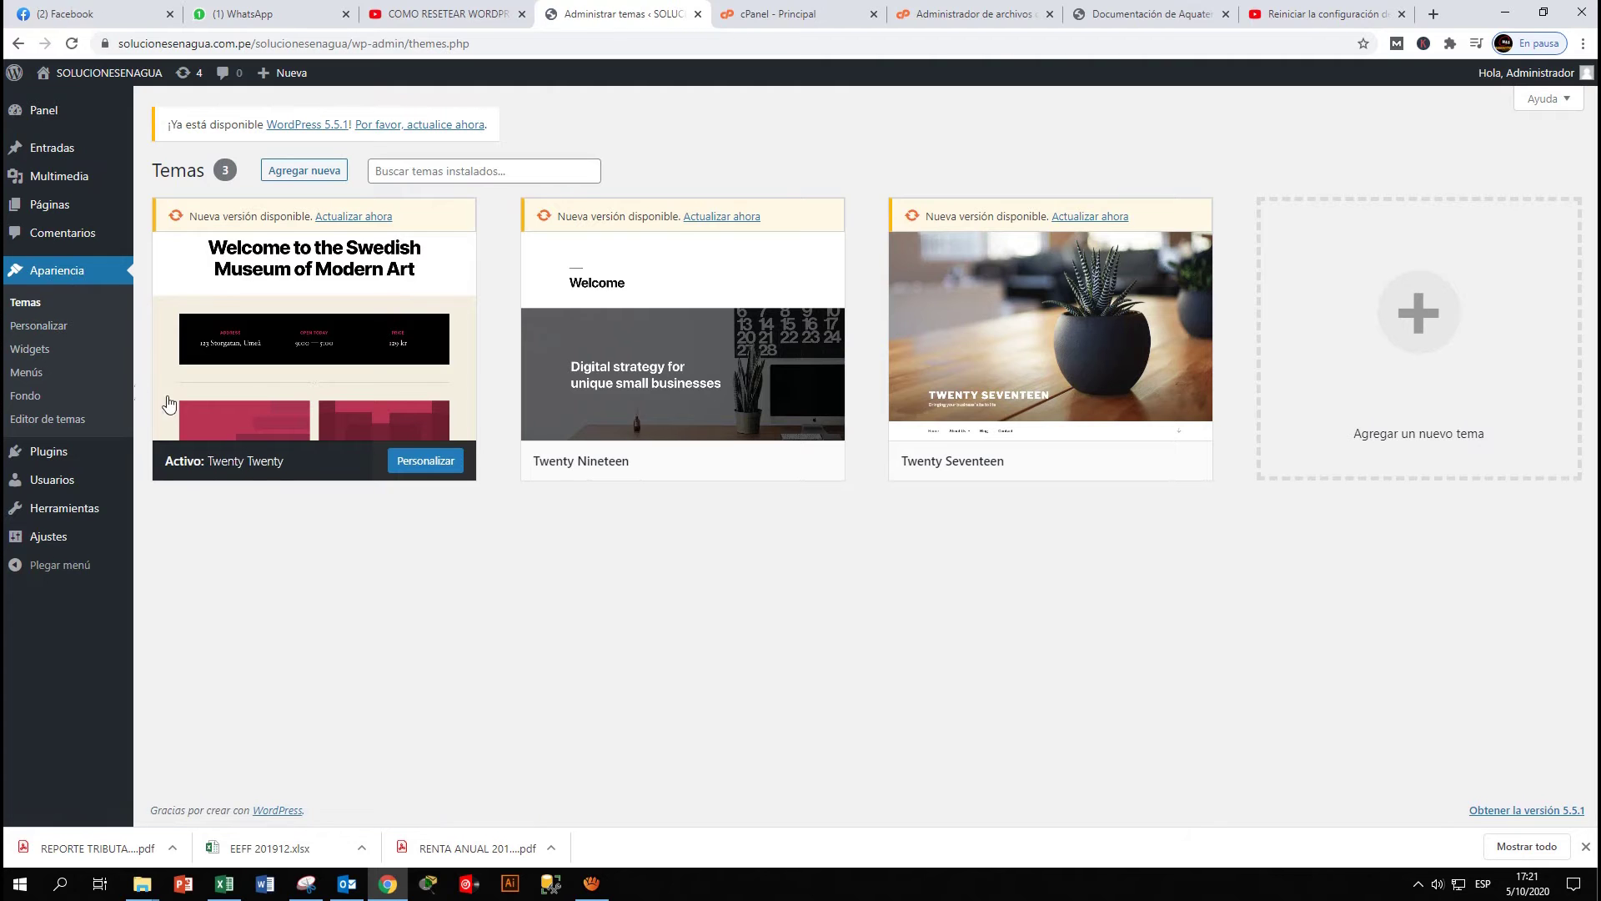
{"action": "mouse_move", "coordinate": [210, 269]}
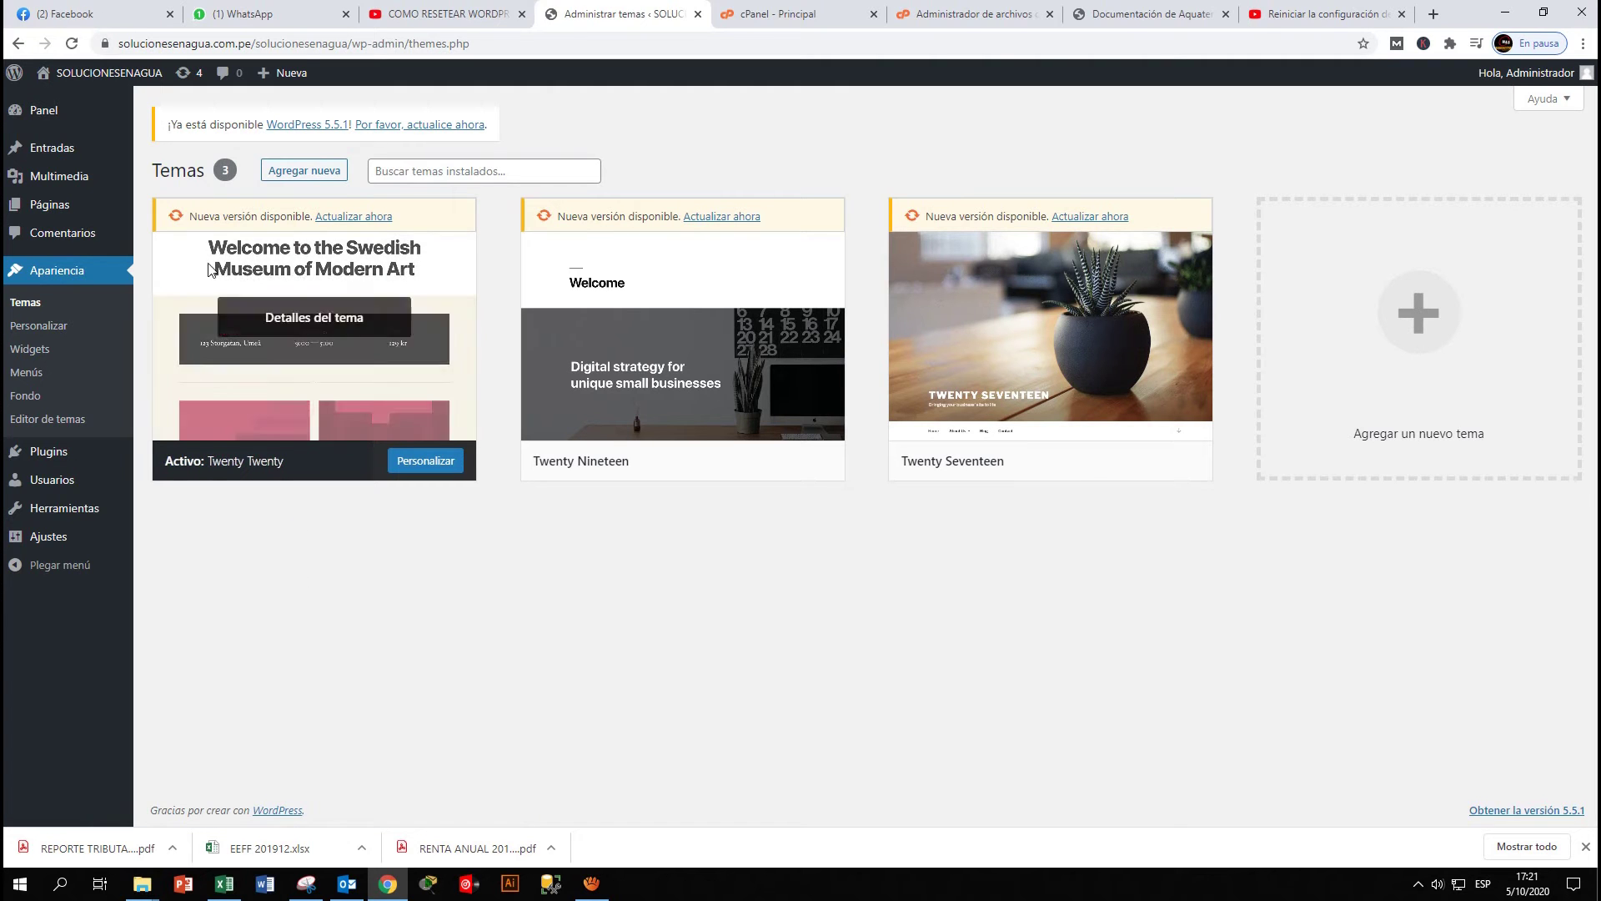
Step: Start adding a new theme and open the form for uploading a theme in .zip format
{"action": "left_click", "coordinate": [315, 171]}
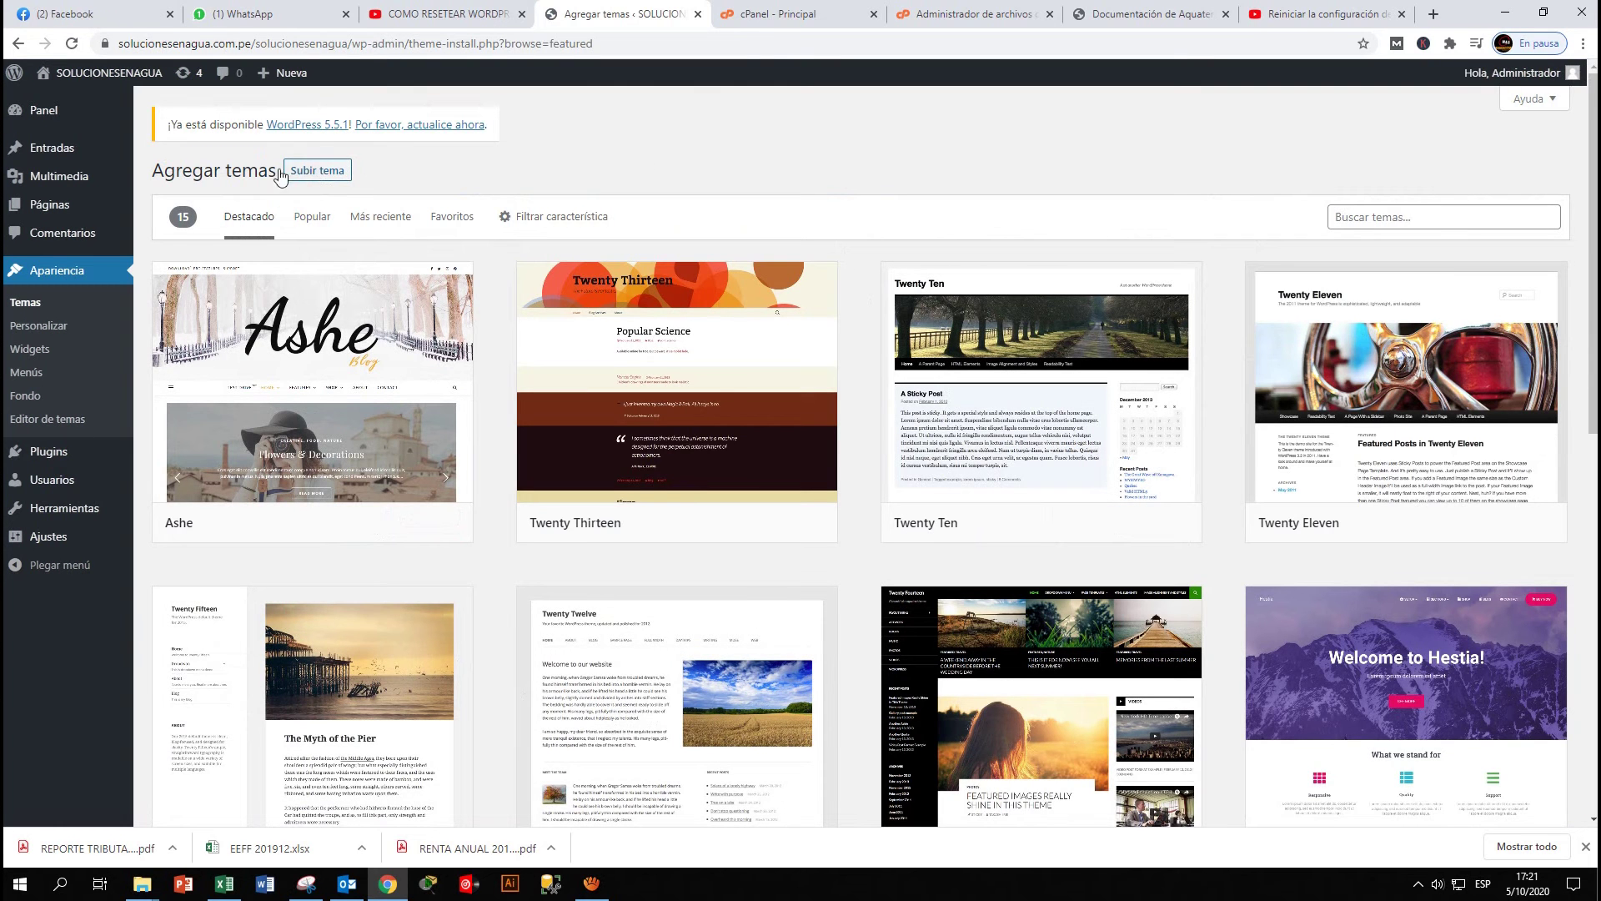
{"action": "left_click", "coordinate": [323, 172]}
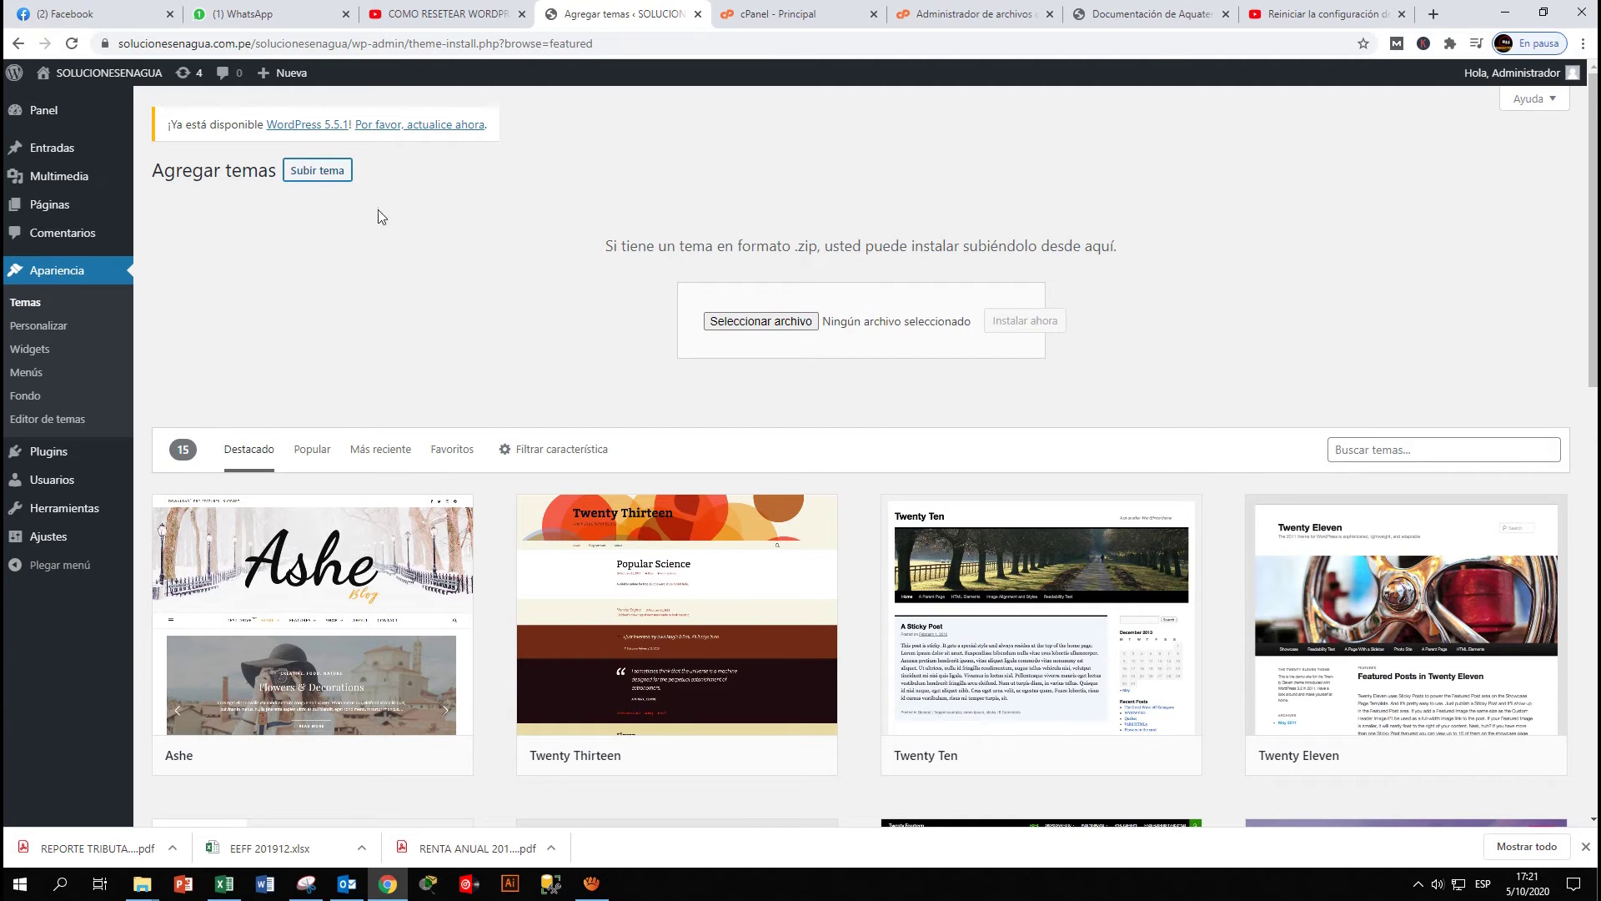
{"action": "left_click", "coordinate": [321, 173]}
{"action": "left_click", "coordinate": [322, 177]}
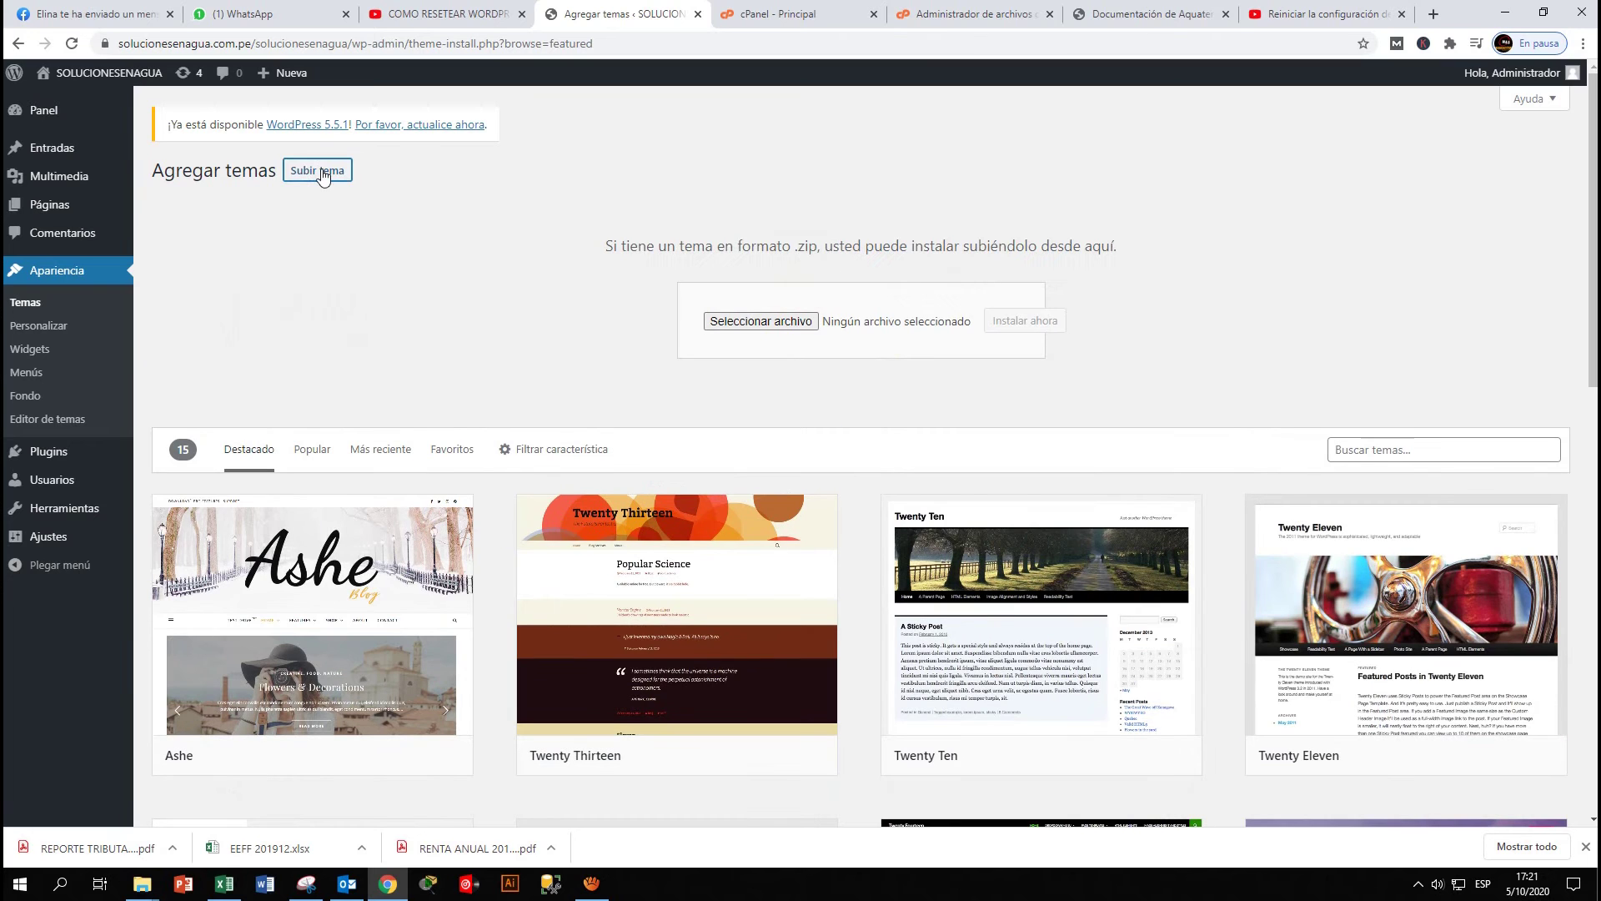
Step: Choose aquaterias.zip from the desktop folder themeforest-rfSD75IU-aquaterias-water-delivery-wordpress-theme as the theme file to upload
{"action": "left_click", "coordinate": [775, 325]}
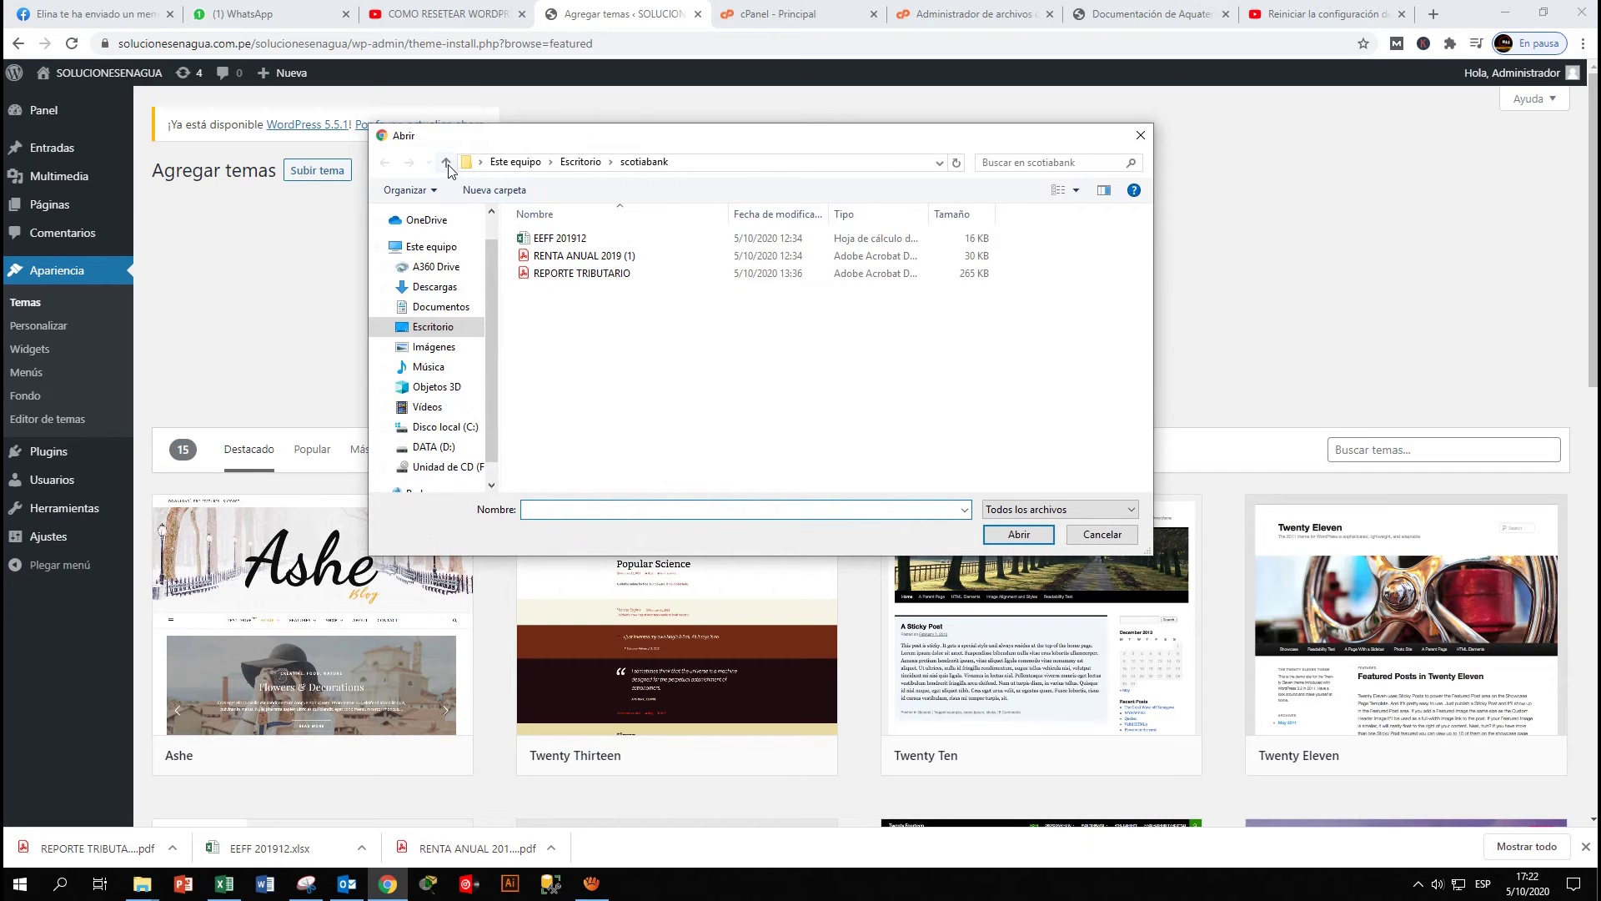
{"action": "left_click", "coordinate": [446, 162]}
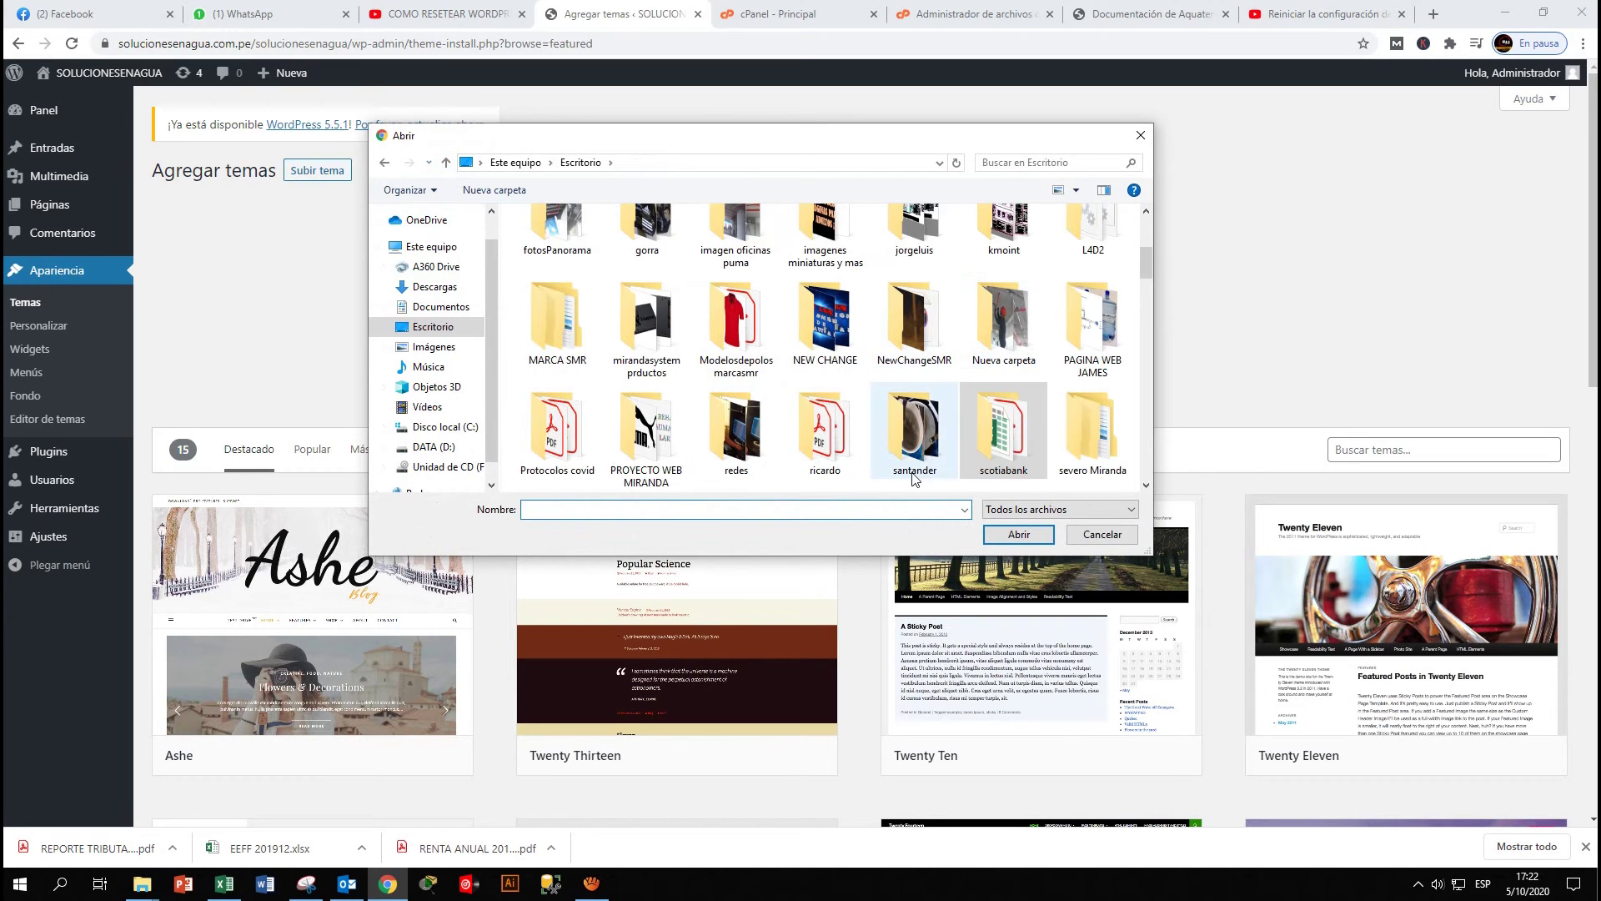
{"action": "left_click", "coordinate": [1107, 342]}
{"action": "double_click", "coordinate": [1107, 342]}
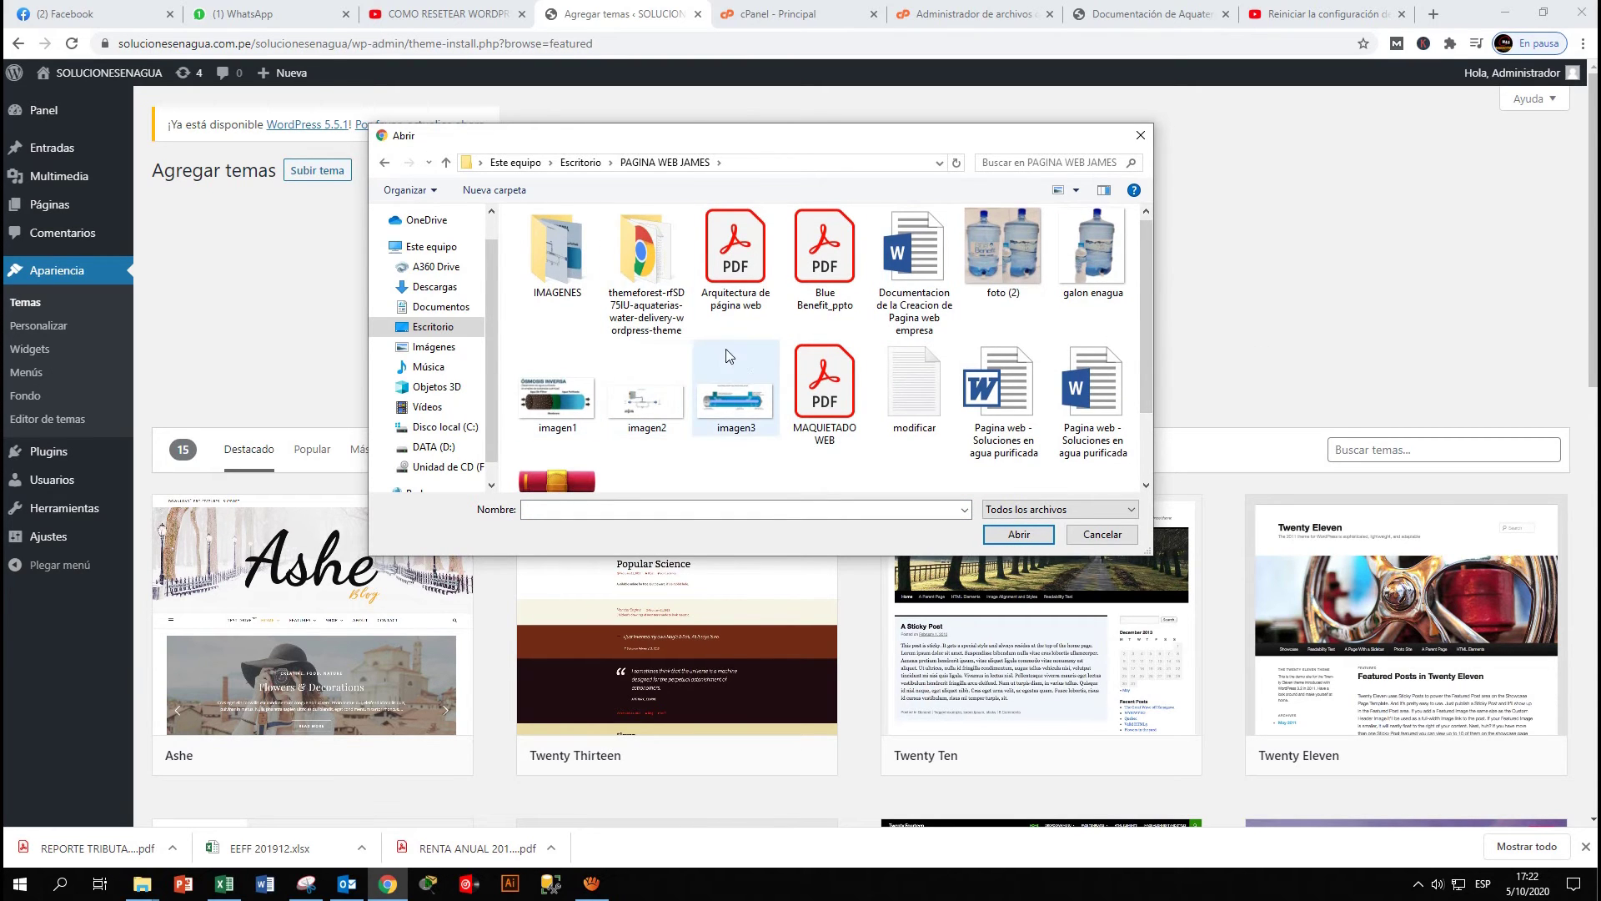
{"action": "scroll", "coordinate": [753, 379], "scroll_direction": "down", "scroll_amount": 2}
{"action": "scroll", "coordinate": [748, 383], "scroll_direction": "up", "scroll_amount": 2}
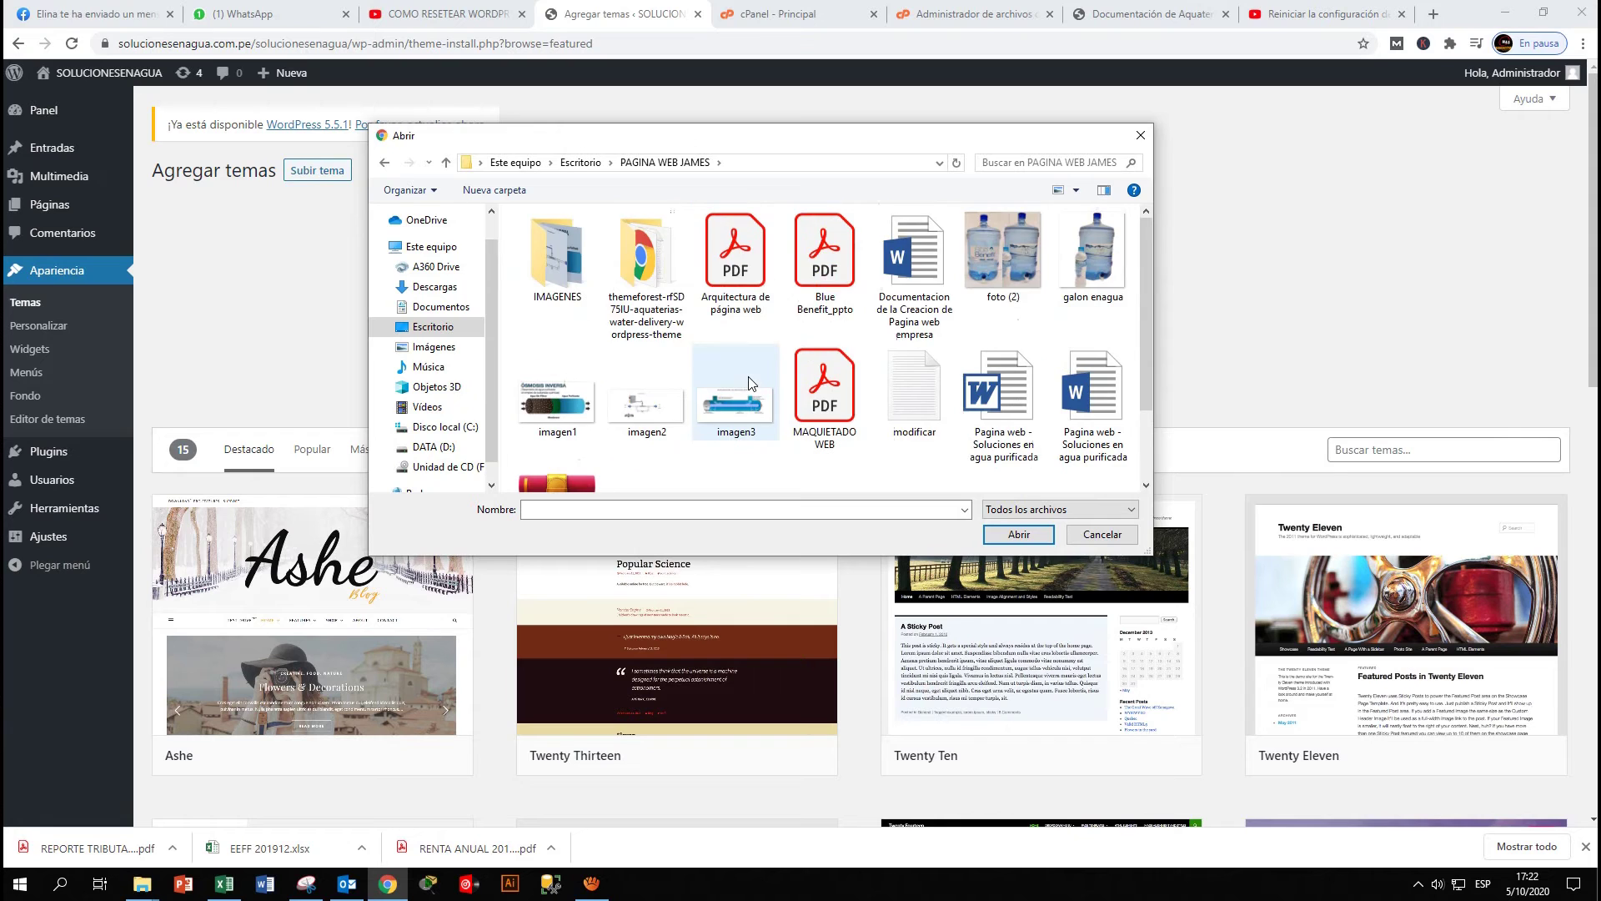
{"action": "double_click", "coordinate": [667, 289]}
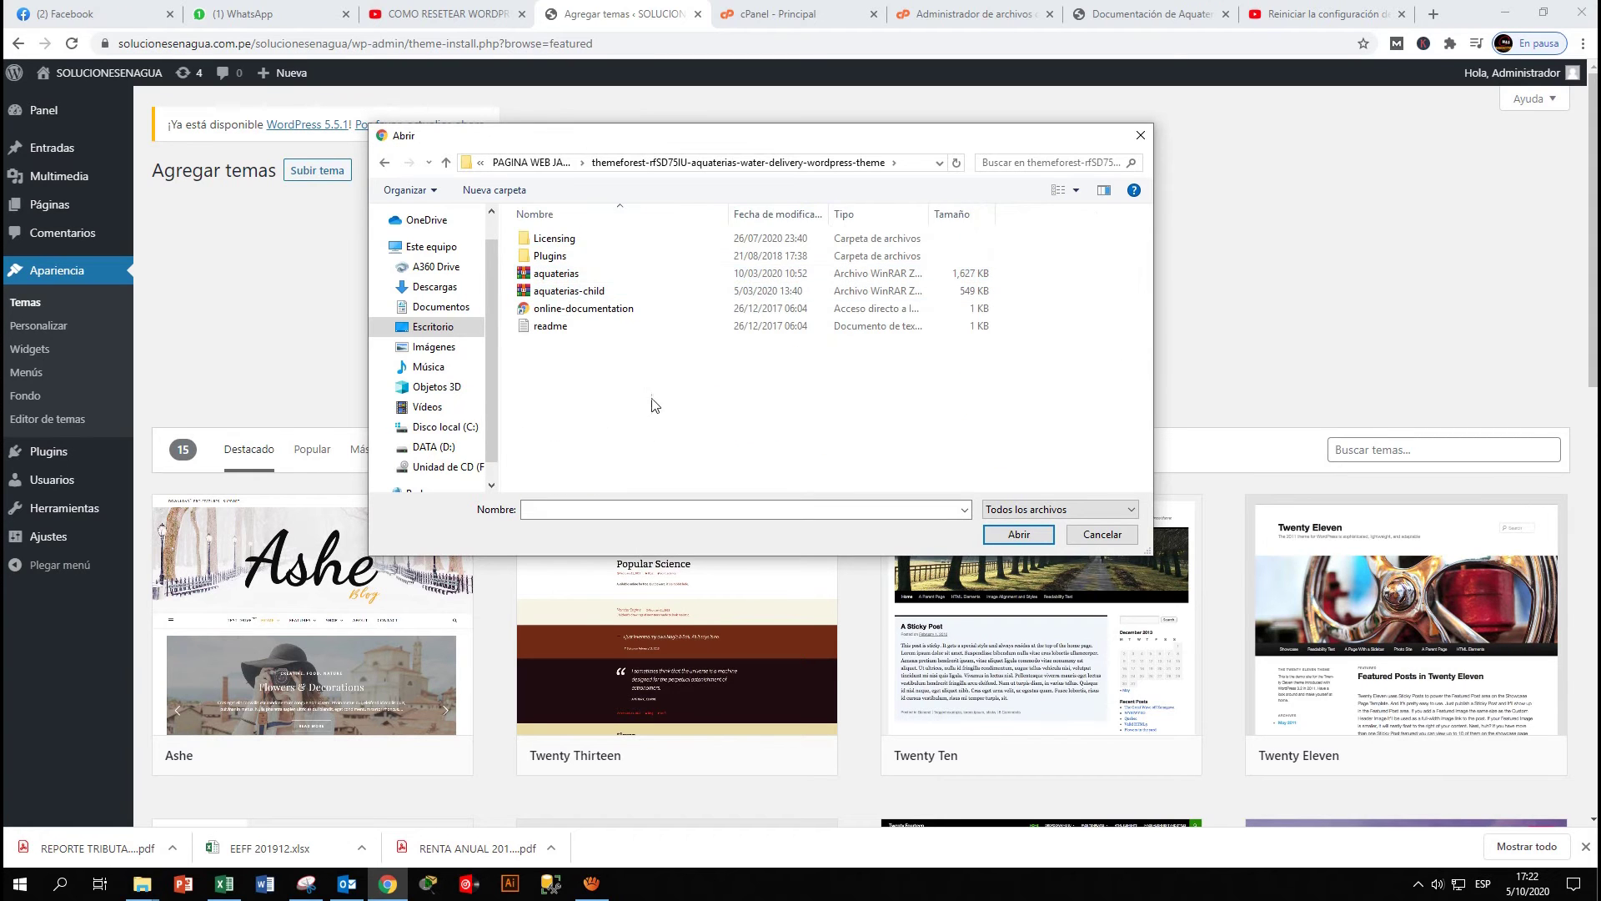
{"action": "left_click", "coordinate": [567, 275]}
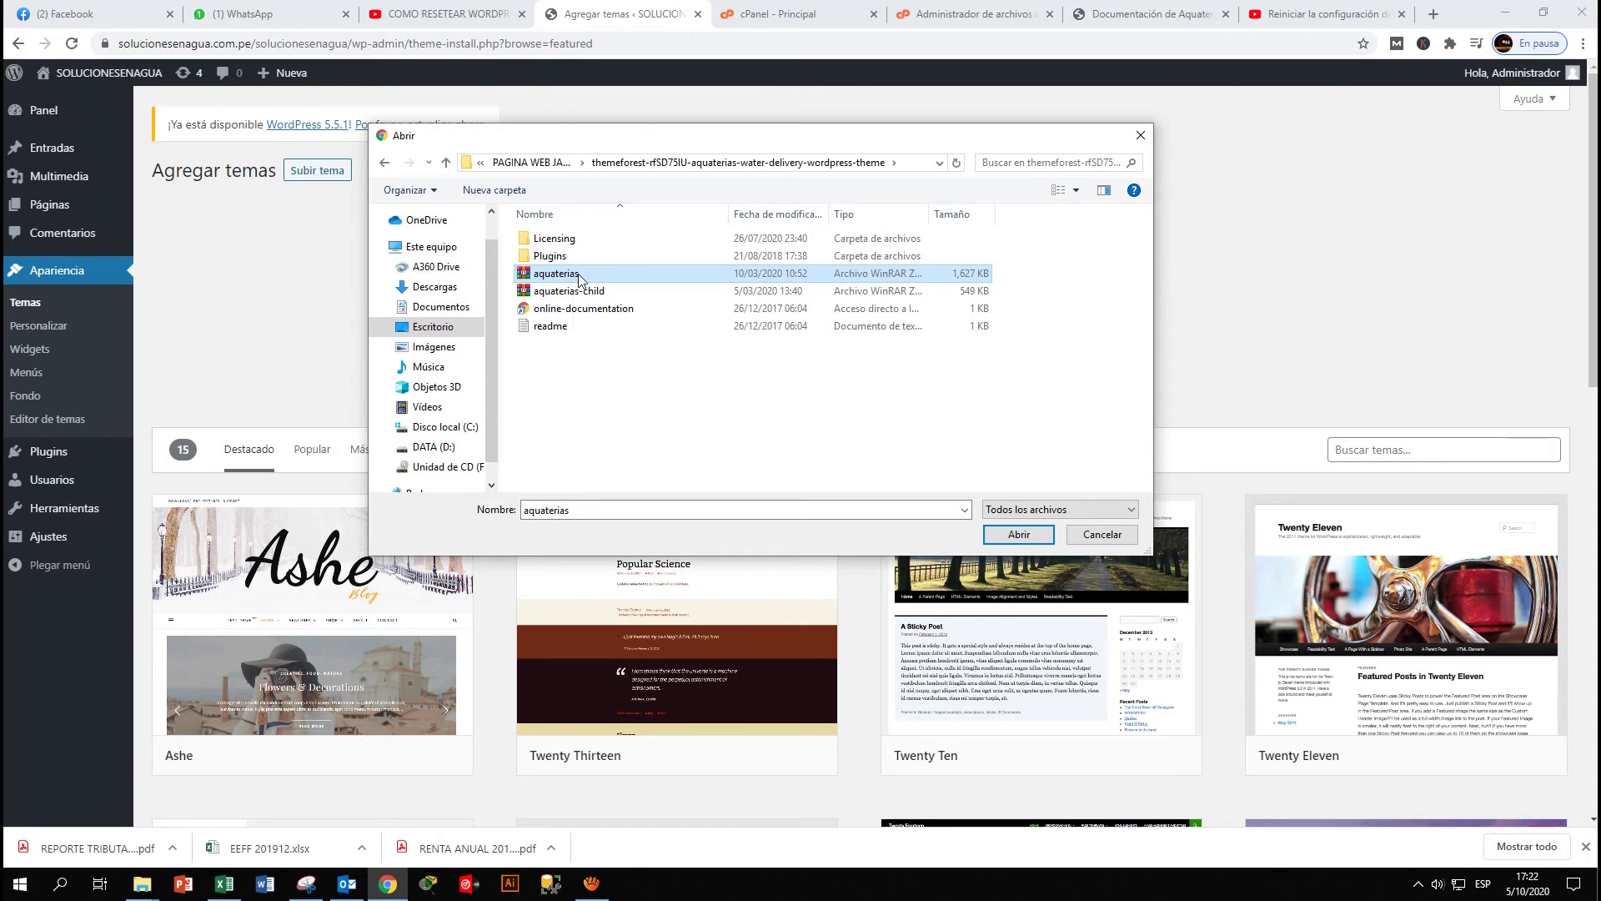
{"action": "left_click", "coordinate": [1018, 535]}
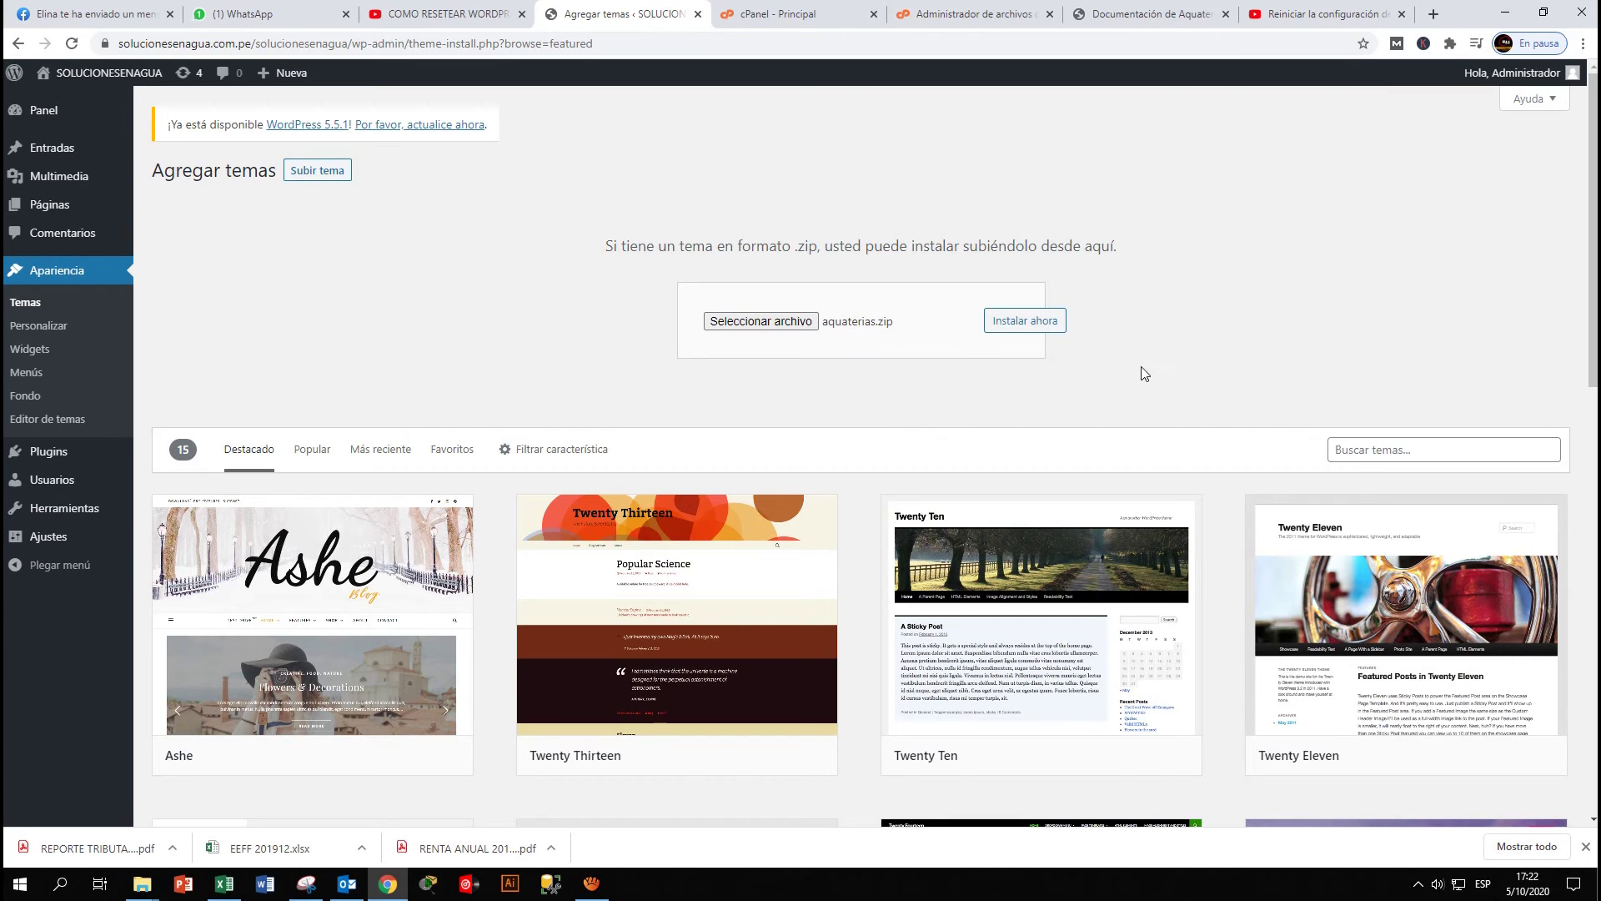
Step: Install the theme from the chosen aquaterias.zip file and activate it on the site
{"action": "left_click", "coordinate": [1037, 328]}
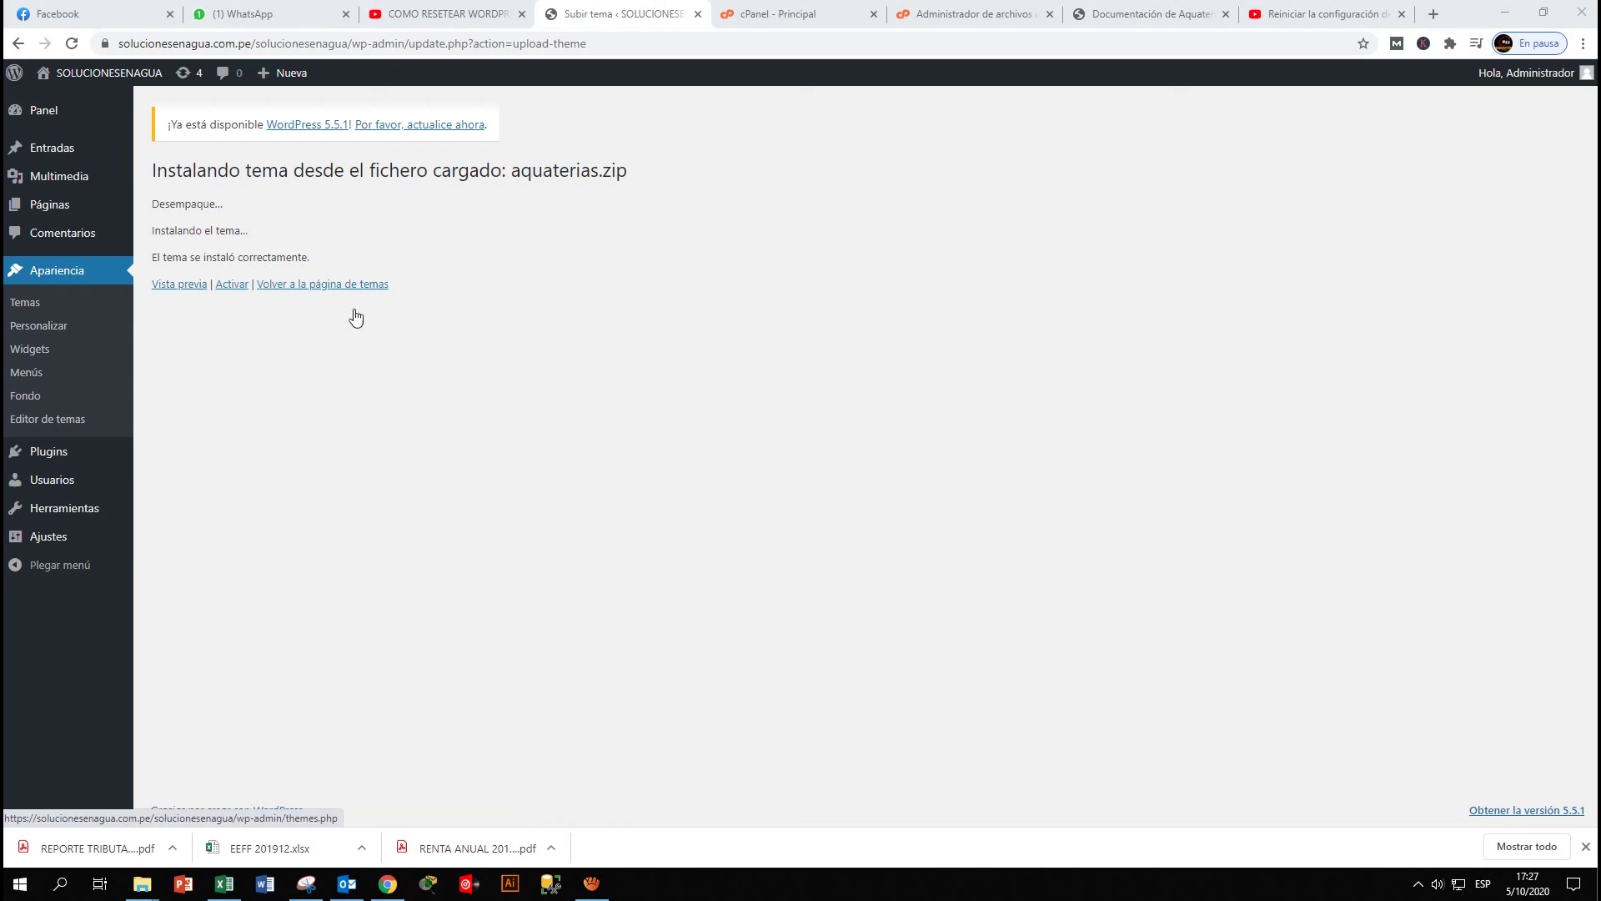
{"action": "left_click", "coordinate": [231, 285]}
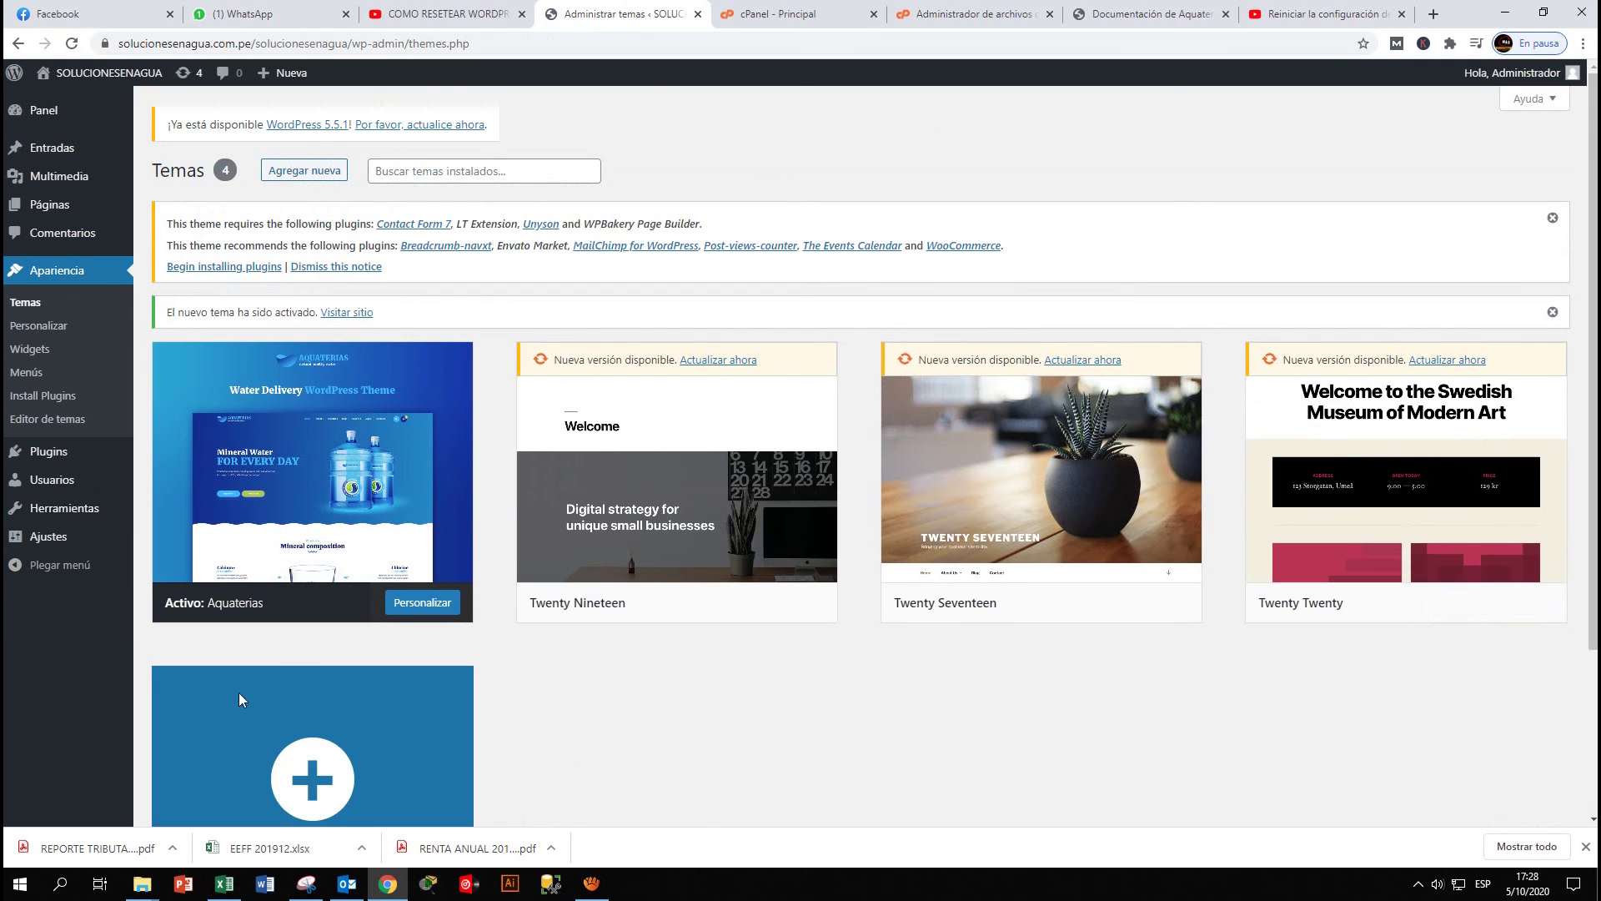
Step: Open the customizer for the active Aquaterias theme
{"action": "mouse_move", "coordinate": [297, 364]}
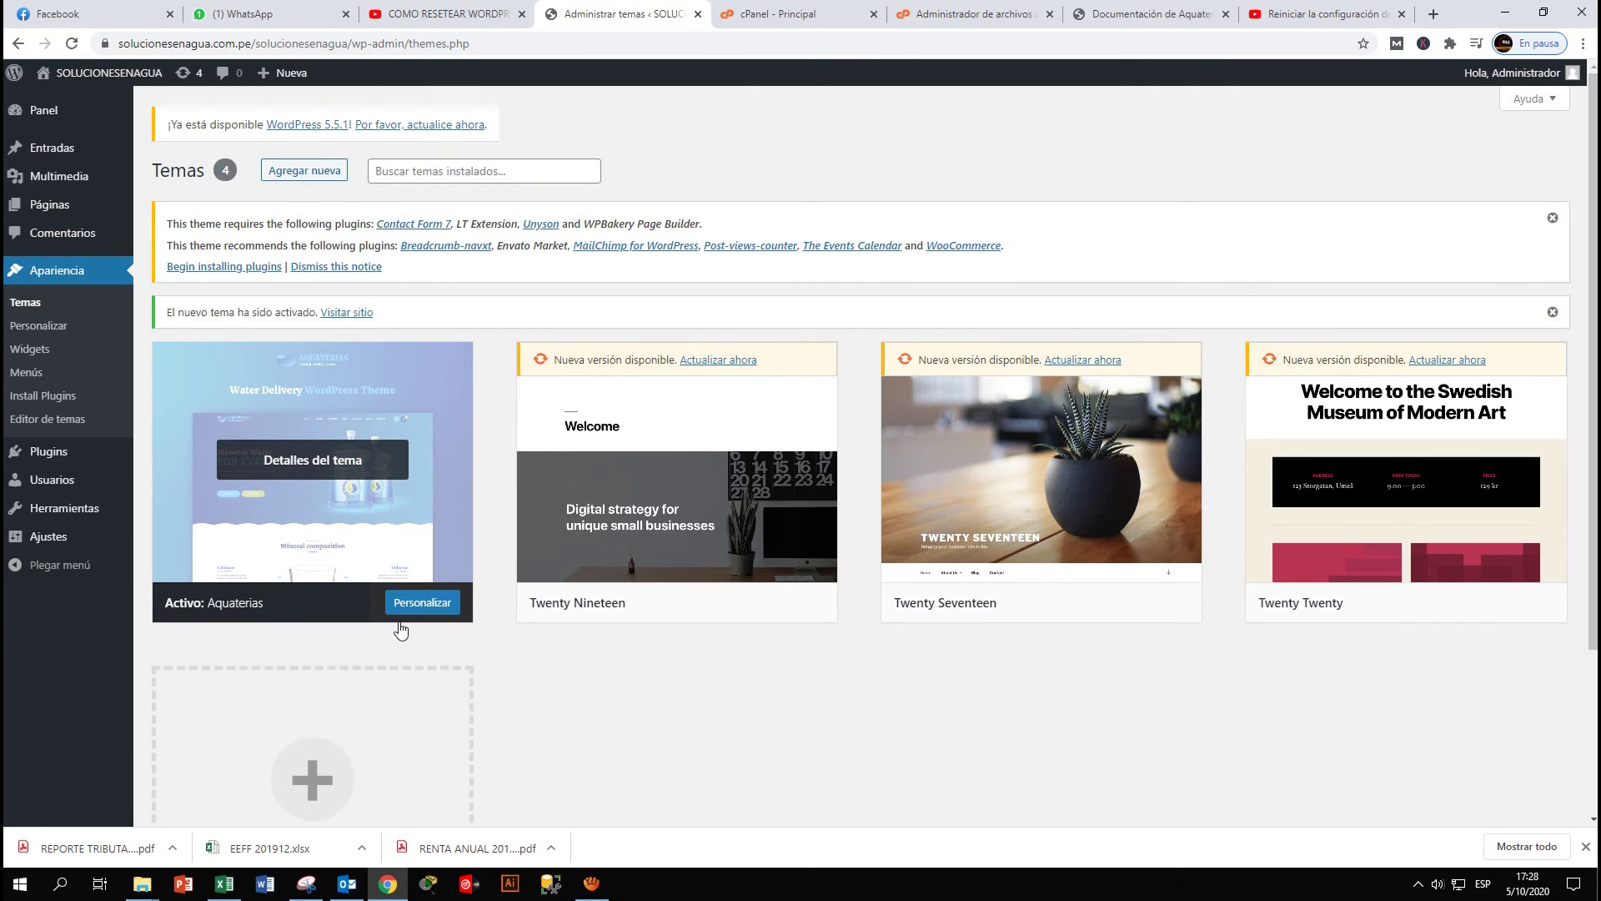
{"action": "left_click", "coordinate": [423, 603]}
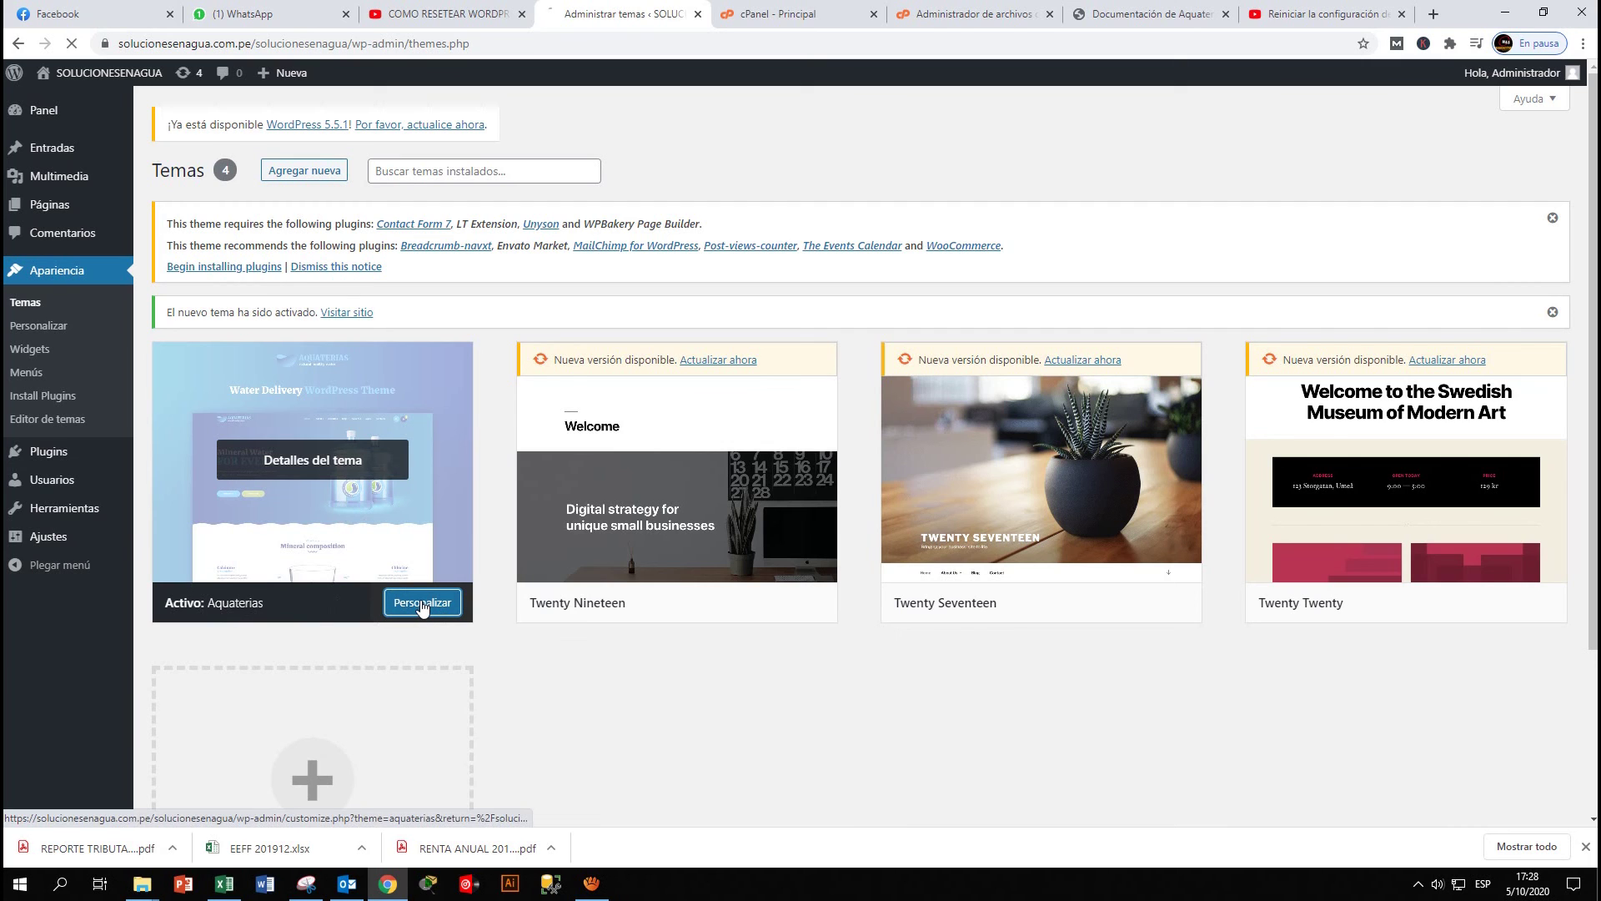